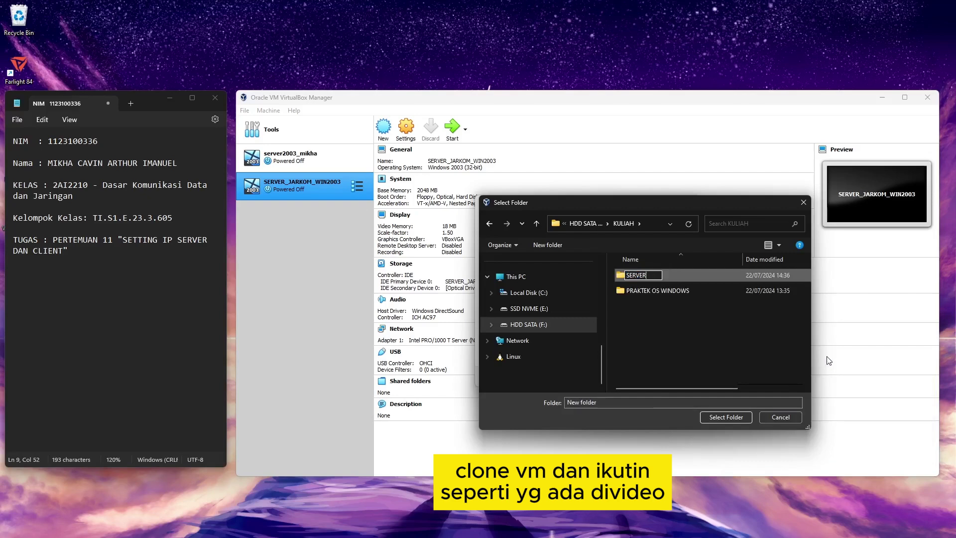
Name the new folder in KULIAH SERVERWINDOWS2003 and choose it as the location for the cloned machine
{"action": "type", "text": "WS12003"}
{"action": "key", "text": "Return"}
{"action": "left_click", "coordinate": [726, 417]}
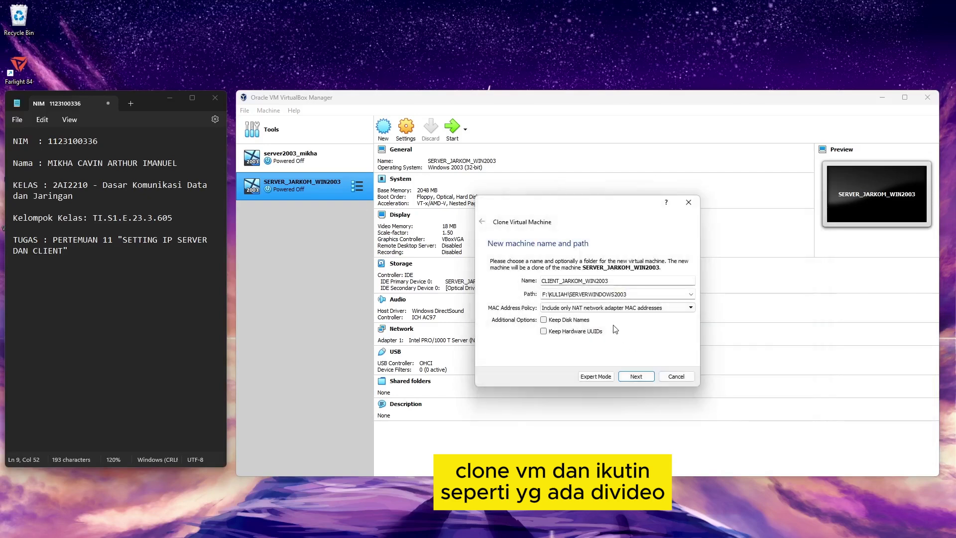
Set the clone's MAC address policy to generate new MAC addresses for all network adapters and continue
{"action": "left_click", "coordinate": [632, 308]}
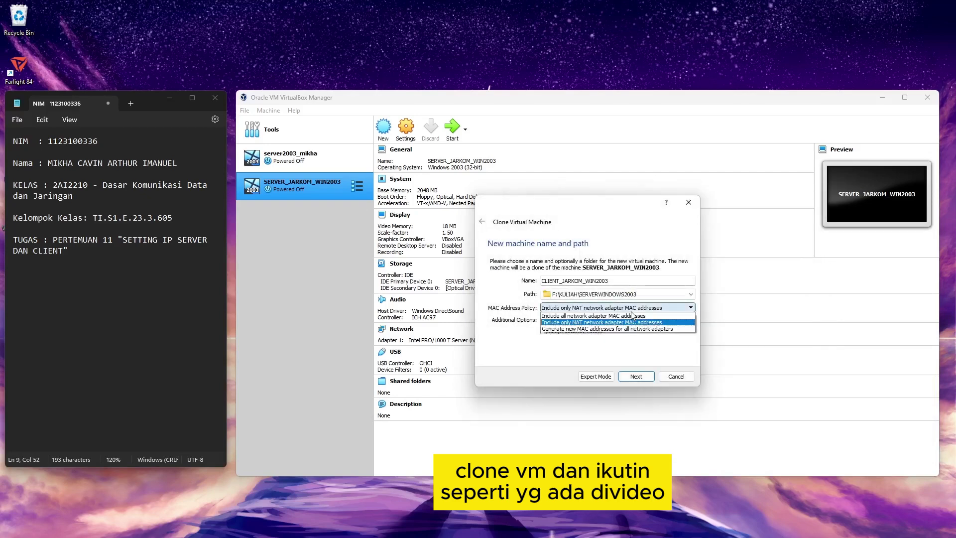
{"action": "left_click", "coordinate": [656, 329]}
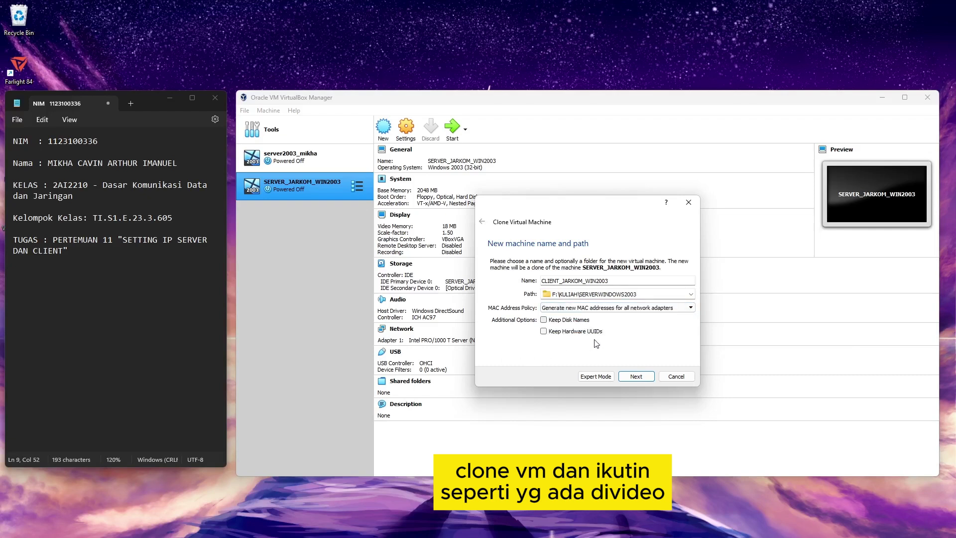
{"action": "left_click", "coordinate": [637, 377]}
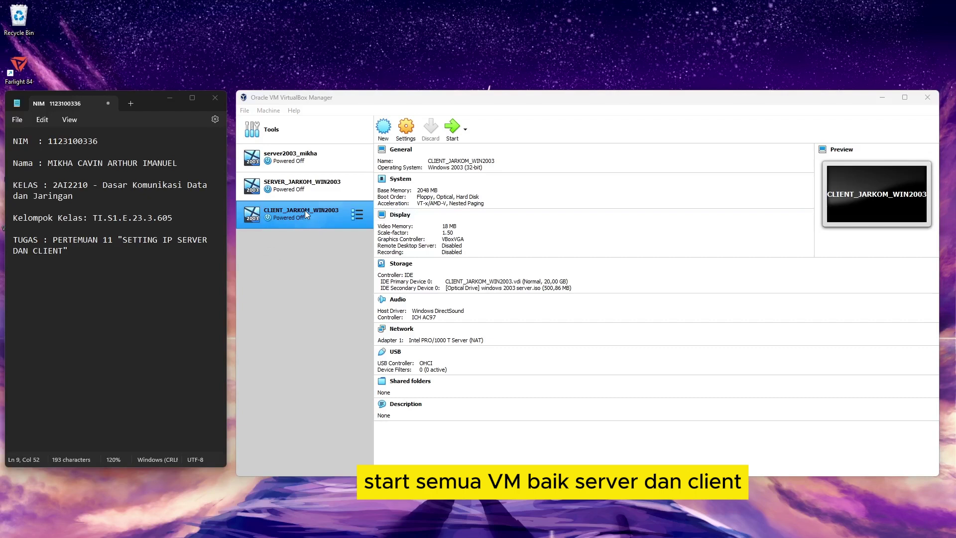
Start the SERVER_JARKOM_WIN2003 and CLIENT_JARKOM_WIN2003 virtual machines
{"action": "left_click", "coordinate": [303, 186]}
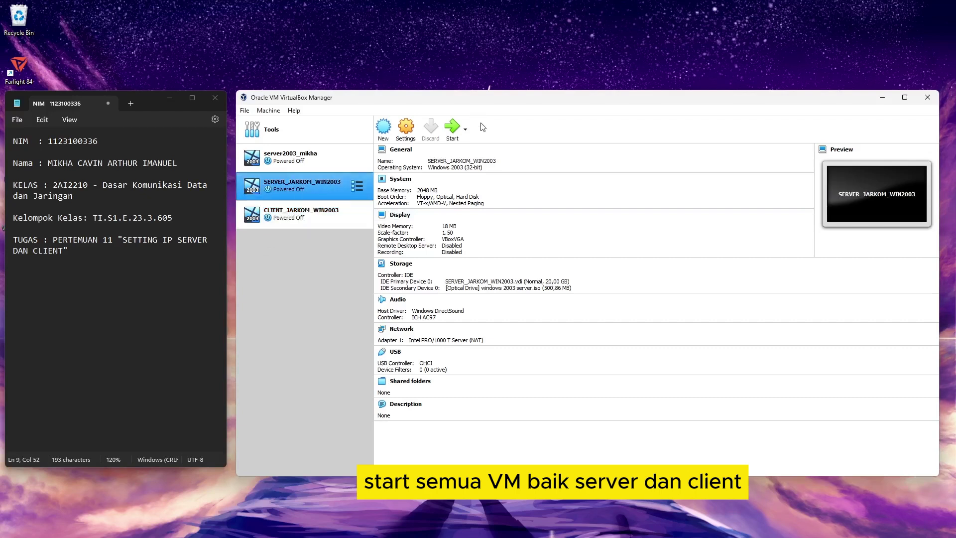
{"action": "left_click", "coordinate": [301, 216]}
{"action": "left_click", "coordinate": [450, 129]}
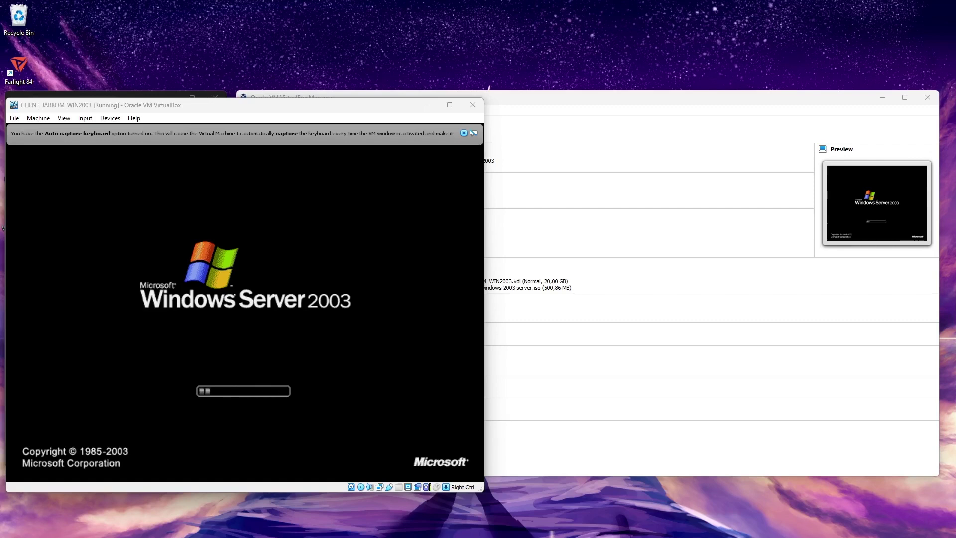
Place the client machine's window beside the server's and dismiss the server's auto capture keyboard notice
{"action": "left_click_drag", "start_coordinate": [345, 107], "coordinate": [811, 99]}
{"action": "left_click", "coordinate": [388, 200]}
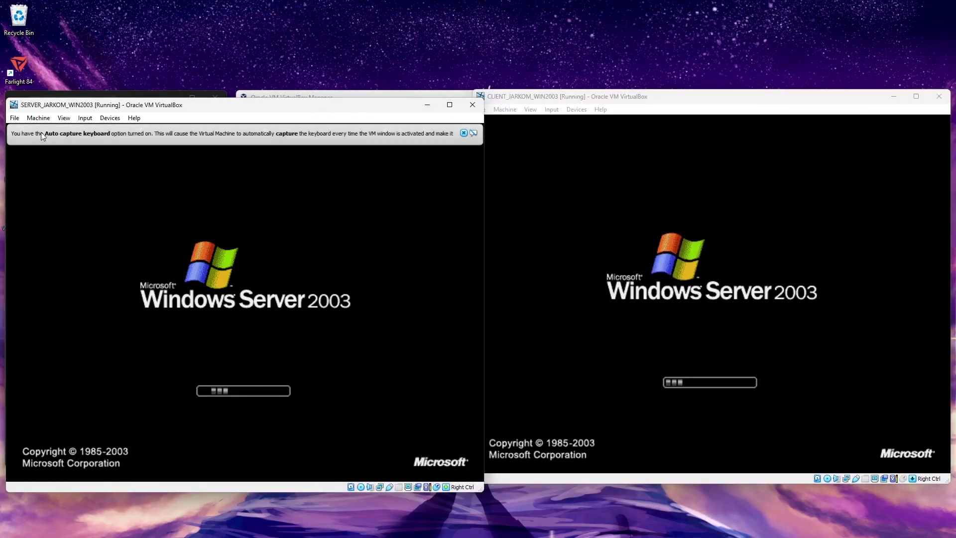
{"action": "left_click", "coordinate": [474, 133]}
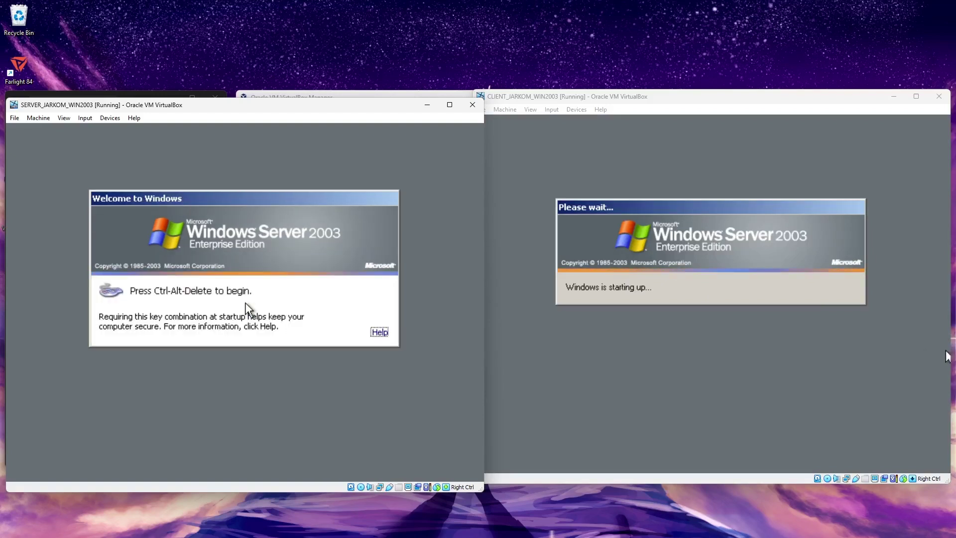
Bring up the Windows logon dialog on both the server and the client virtual machines
{"action": "left_click", "coordinate": [85, 117]}
{"action": "mouse_move", "coordinate": [102, 127]}
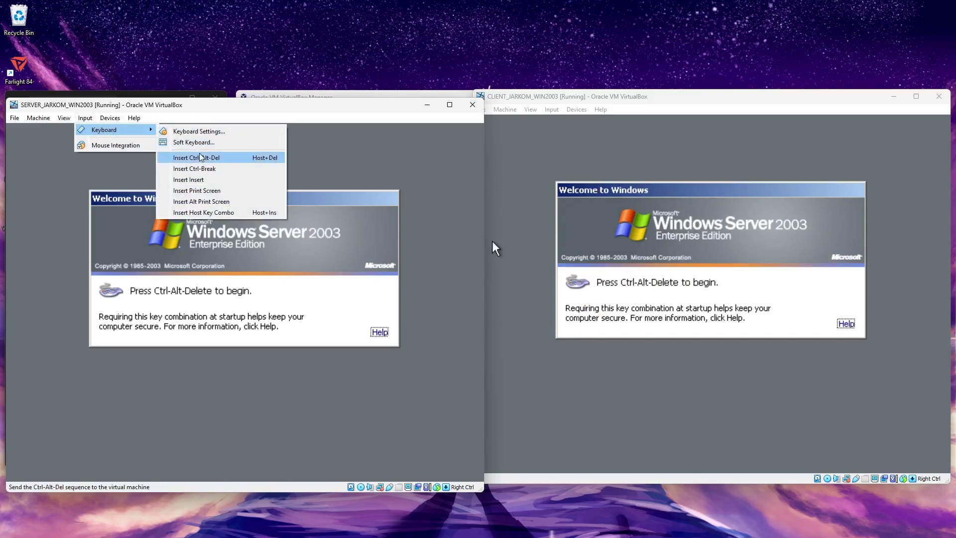
{"action": "left_click", "coordinate": [199, 157]}
{"action": "left_click", "coordinate": [551, 109]}
{"action": "mouse_move", "coordinate": [573, 122]}
{"action": "left_click", "coordinate": [667, 152]}
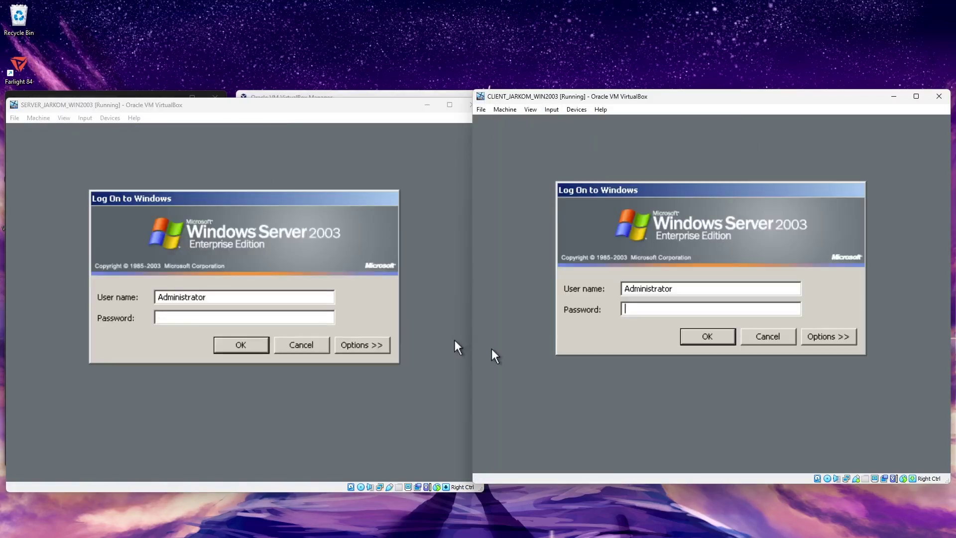
Log on to Windows as Administrator on both virtual machines with the account password
{"action": "type", "text": "••••••••"}
{"action": "key", "text": "Return"}
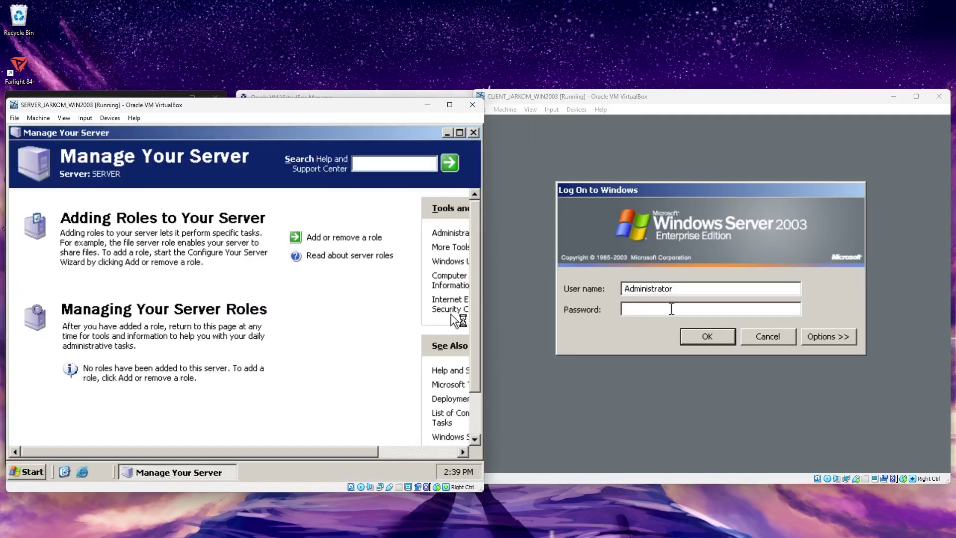
{"action": "left_click", "coordinate": [658, 310]}
{"action": "type", "text": "••••••••"}
{"action": "key", "text": "Return"}
Close Manage Your Server on both machines and dismiss the client's new hardware notification
{"action": "left_click", "coordinate": [942, 128]}
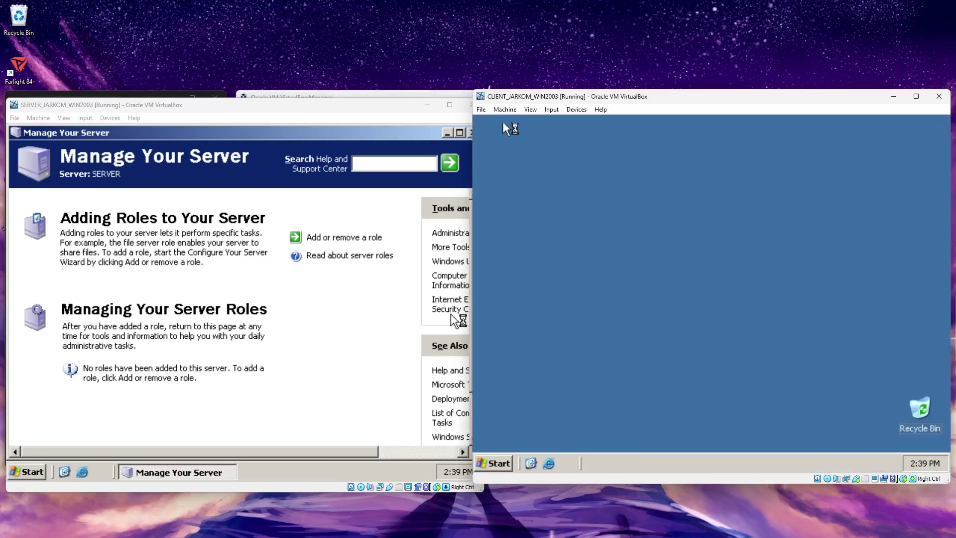
{"action": "left_click", "coordinate": [472, 134]}
{"action": "left_click", "coordinate": [434, 411]}
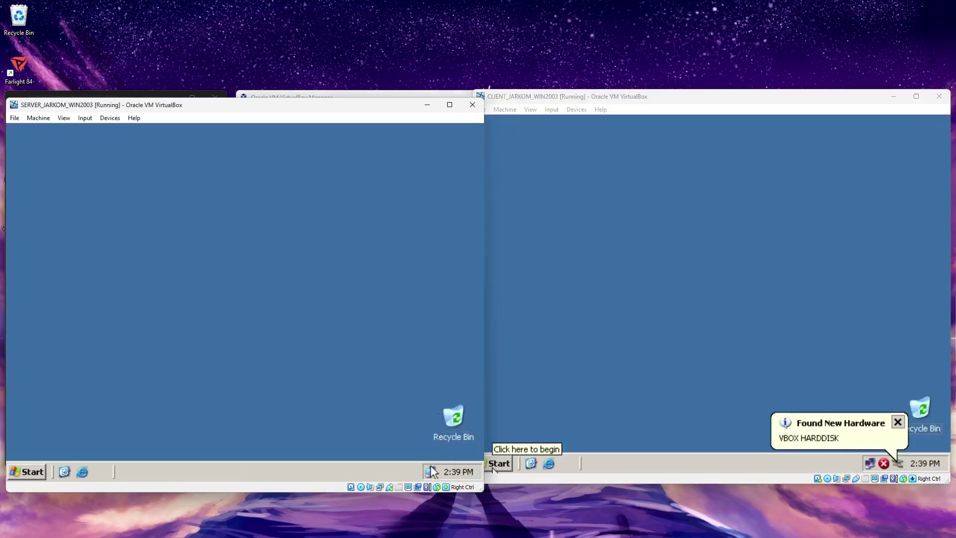
{"action": "left_click", "coordinate": [895, 422]}
{"action": "left_click", "coordinate": [501, 464]}
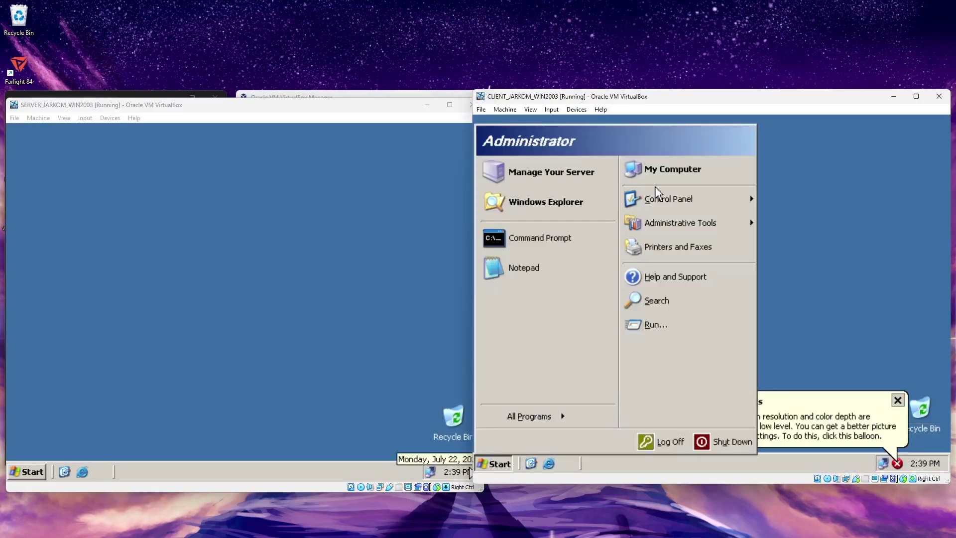
{"action": "left_click", "coordinate": [660, 169]}
{"action": "left_click", "coordinate": [943, 121]}
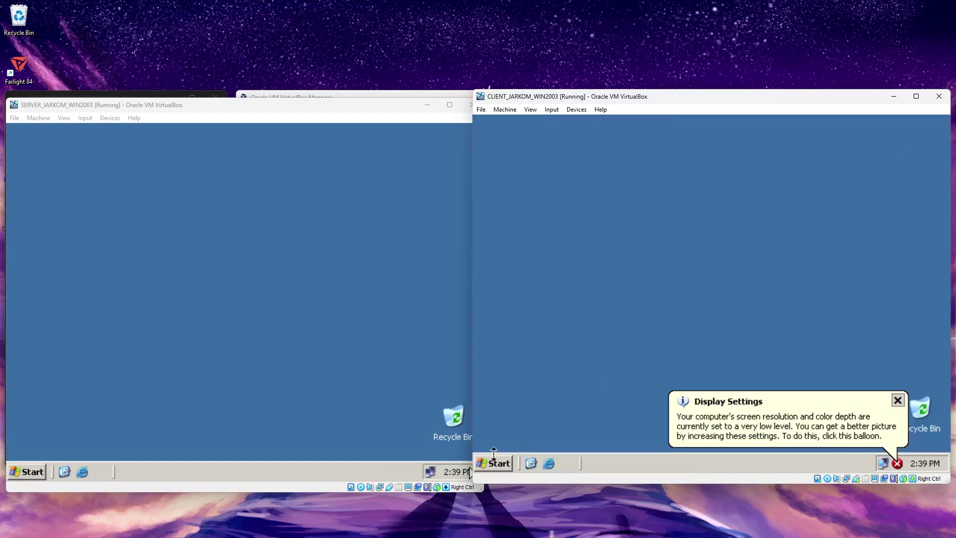
Change the client machine's computer name to client in its System Properties
{"action": "left_click", "coordinate": [493, 463]}
{"action": "right_click", "coordinate": [676, 167]}
{"action": "left_click", "coordinate": [730, 292]}
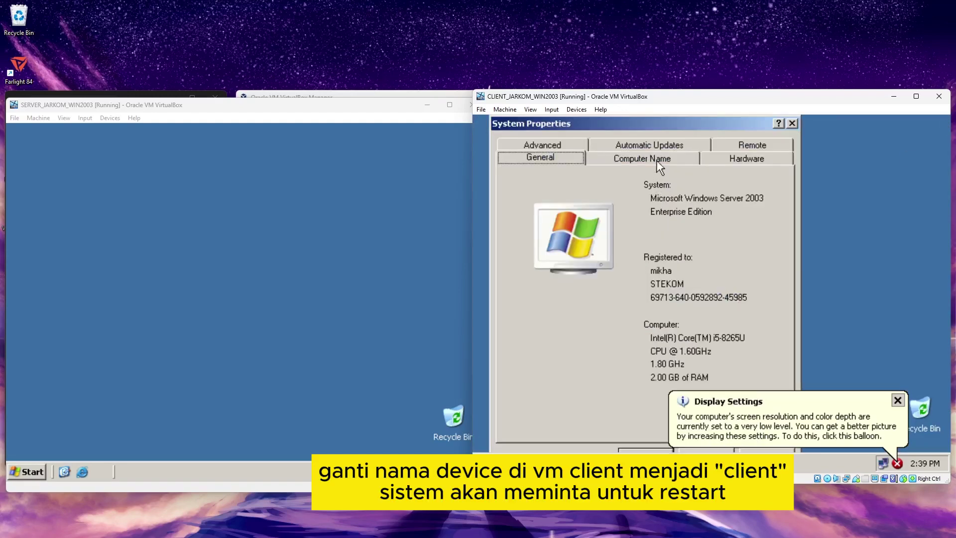
{"action": "left_click", "coordinate": [656, 160]}
{"action": "left_click", "coordinate": [742, 303]}
{"action": "type", "text": "client"}
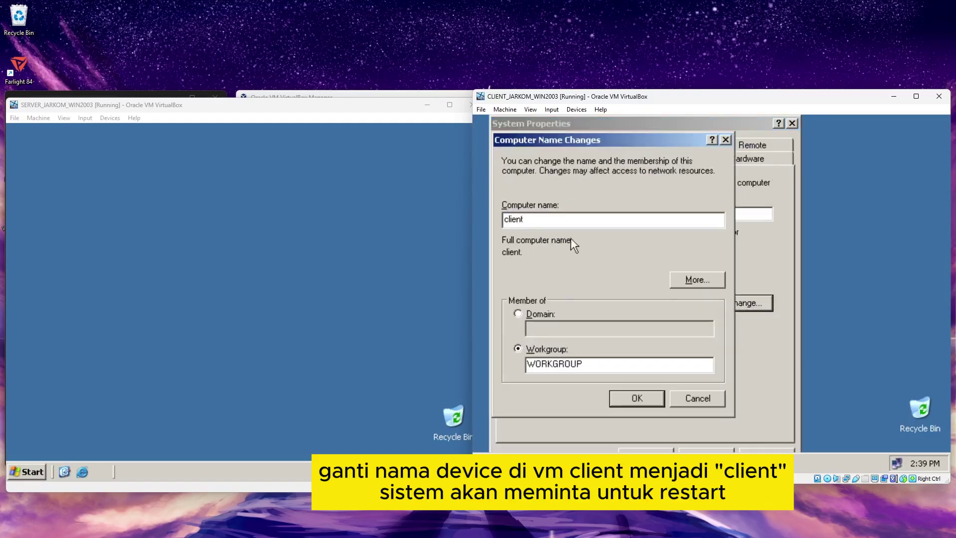
{"action": "left_click", "coordinate": [617, 398]}
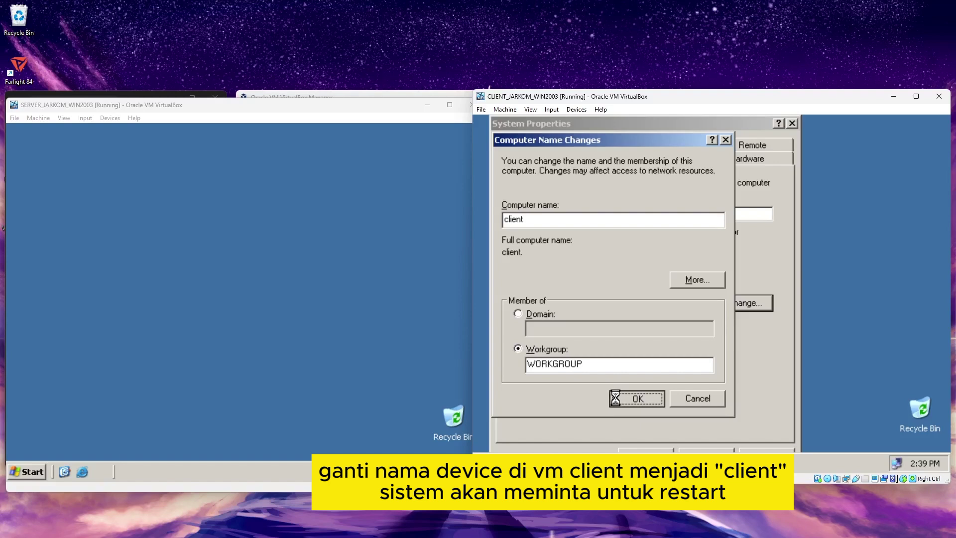
{"action": "left_click", "coordinate": [728, 324]}
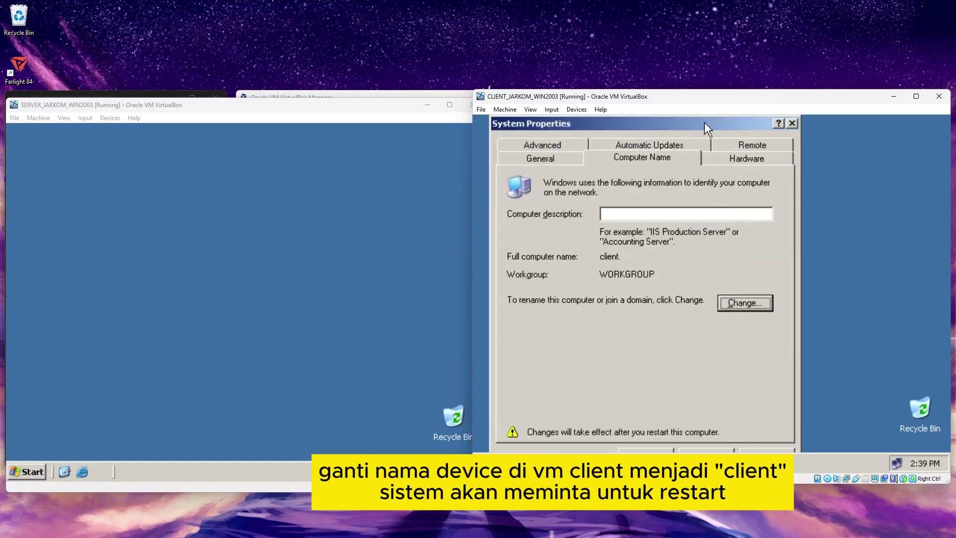
Accept the client machine's System Properties and restart it to apply the new computer name
{"action": "left_click_drag", "start_coordinate": [704, 122], "coordinate": [747, 115]}
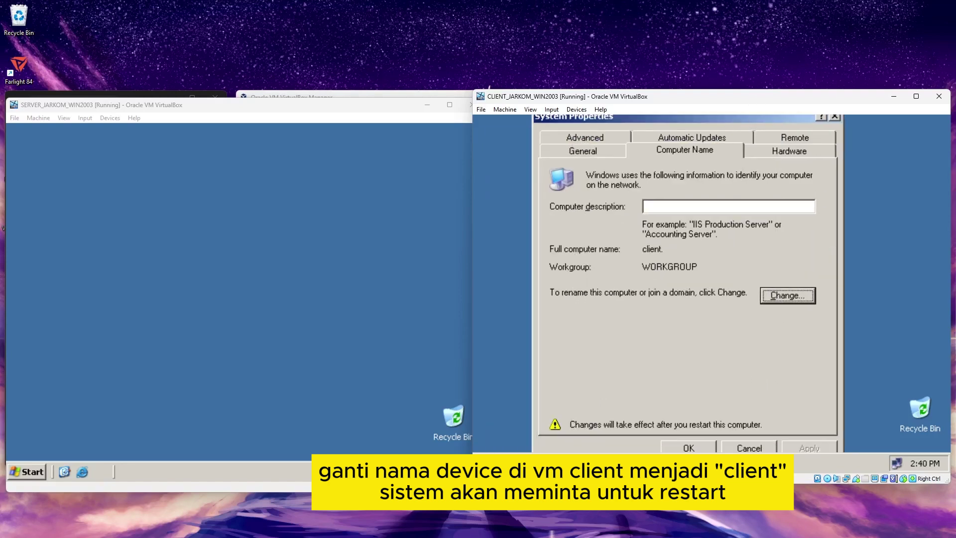
{"action": "left_click", "coordinate": [692, 448]}
{"action": "left_click", "coordinate": [679, 337]}
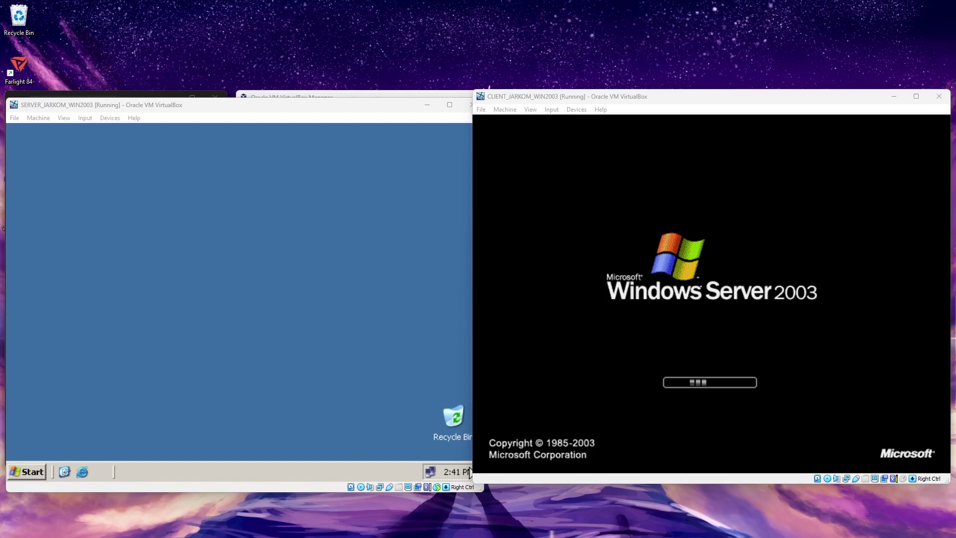
Run ipconfig in a Command Prompt on the server machine to check its IP configuration
{"action": "left_click", "coordinate": [28, 471]}
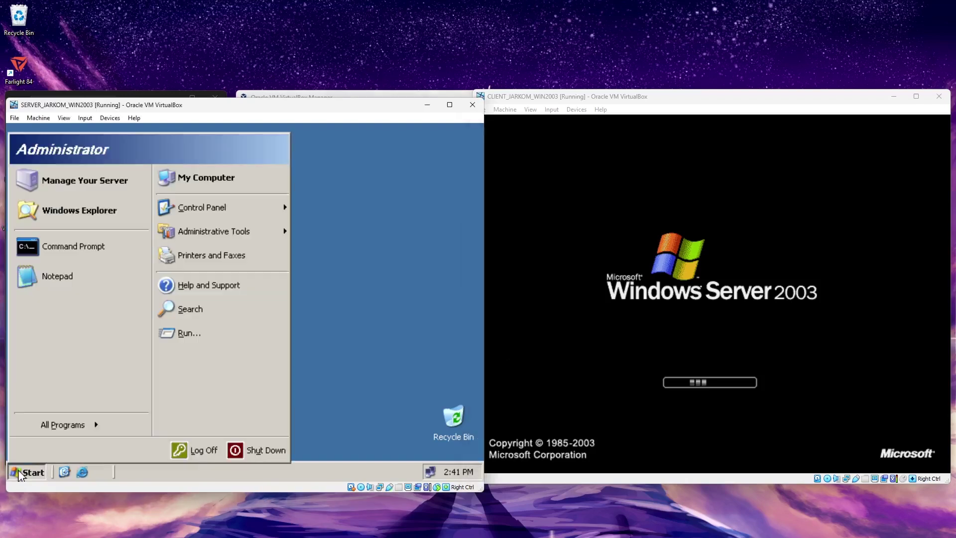
{"action": "left_click", "coordinate": [89, 255]}
{"action": "type", "text": "ipconfig"}
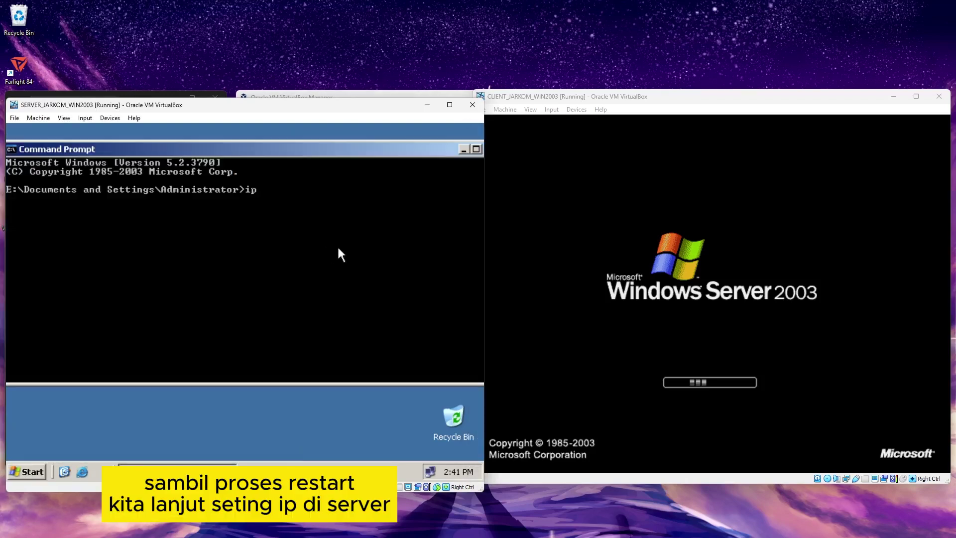
{"action": "key", "text": "BackSpace"}
{"action": "key", "text": "BackSpace"}
{"action": "key", "text": "BackSpace"}
{"action": "key", "text": "BackSpace"}
{"action": "type", "text": "nfig"}
{"action": "key", "text": "Return"}
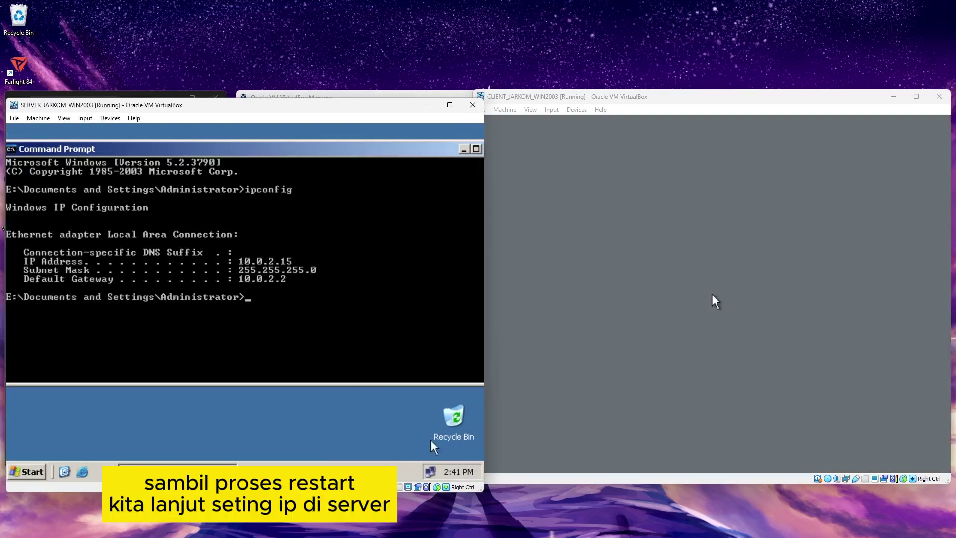
Open the TCP/IP properties of the server's Local Area Connection and switch to a manually specified IP address
{"action": "left_click", "coordinate": [40, 472]}
{"action": "mouse_move", "coordinate": [204, 204]}
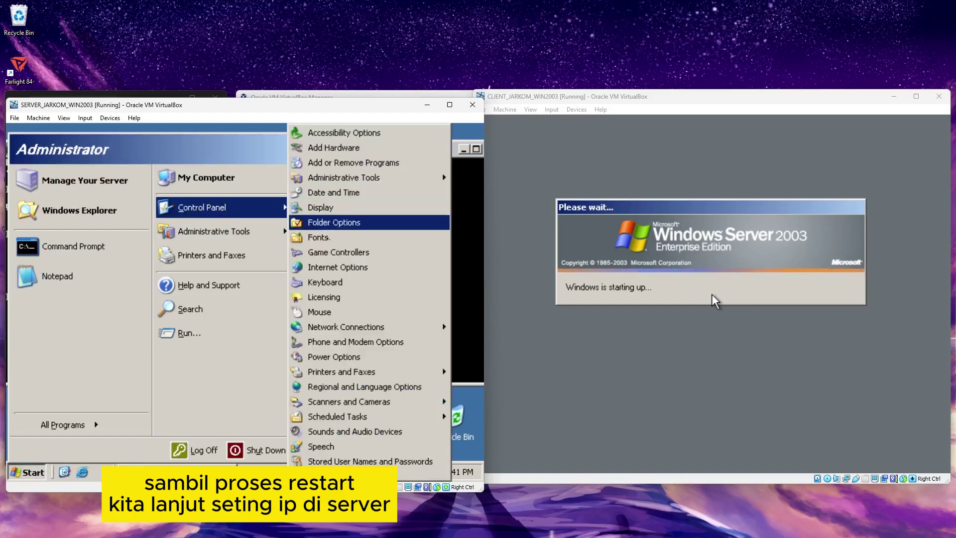
{"action": "mouse_move", "coordinate": [384, 324]}
{"action": "left_click", "coordinate": [229, 343]}
{"action": "left_click", "coordinate": [162, 385]}
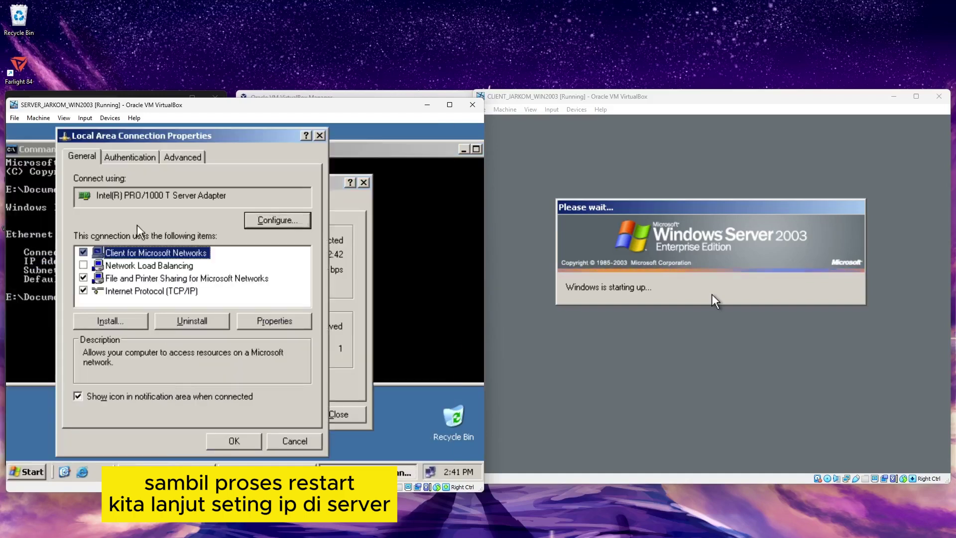
{"action": "left_click", "coordinate": [150, 292]}
{"action": "left_click", "coordinate": [280, 317]}
{"action": "left_click", "coordinate": [173, 236]}
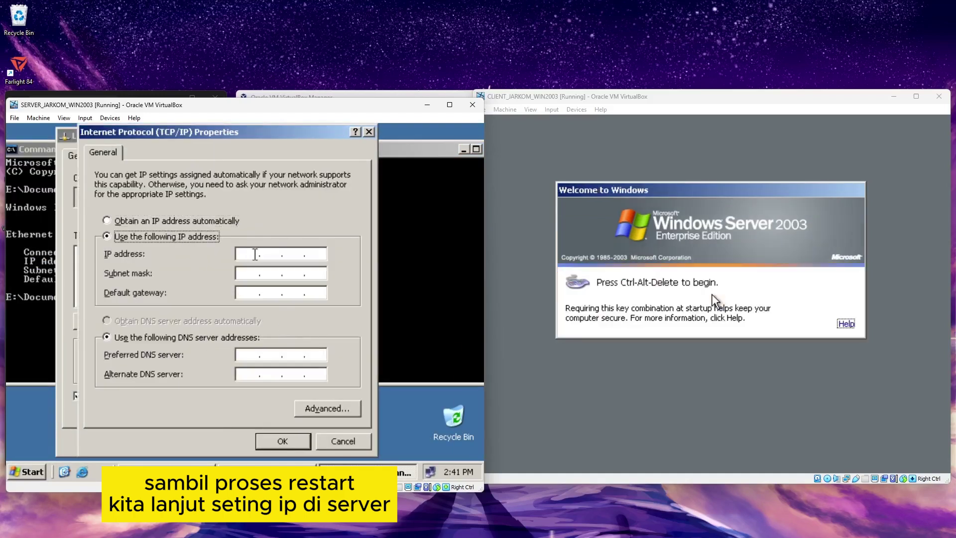
Set the server's IP address to 10.10.1.1
{"action": "left_click", "coordinate": [255, 255]}
{"action": "type", "text": "10"}
{"action": "key", "text": "Tab"}
{"action": "left_click", "coordinate": [272, 256]}
{"action": "type", "text": "10.1.1"}
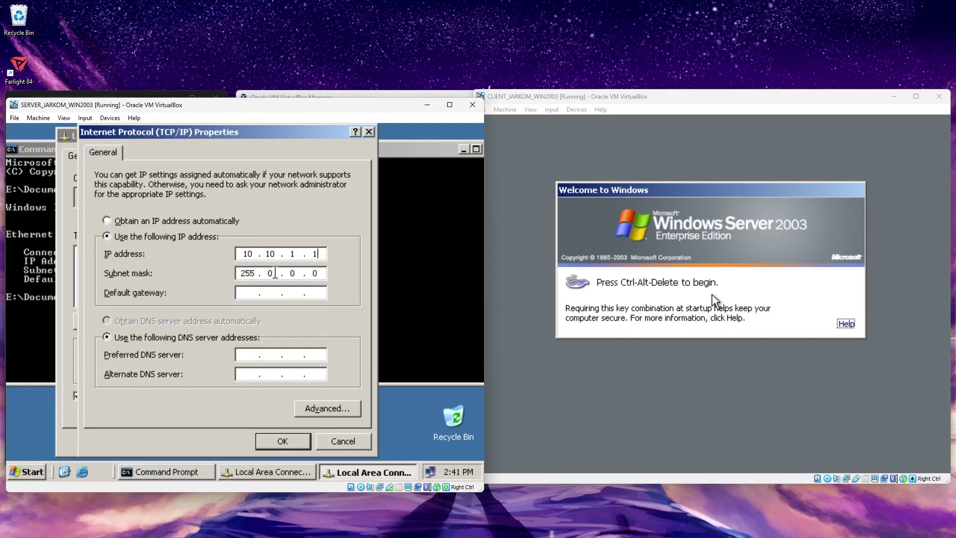
Set the server's subnet mask to 255.255.0.0 and default gateway to 10.10.1.1, and save the connection settings
{"action": "left_click", "coordinate": [275, 273]}
{"action": "key", "text": "BackSpace"}
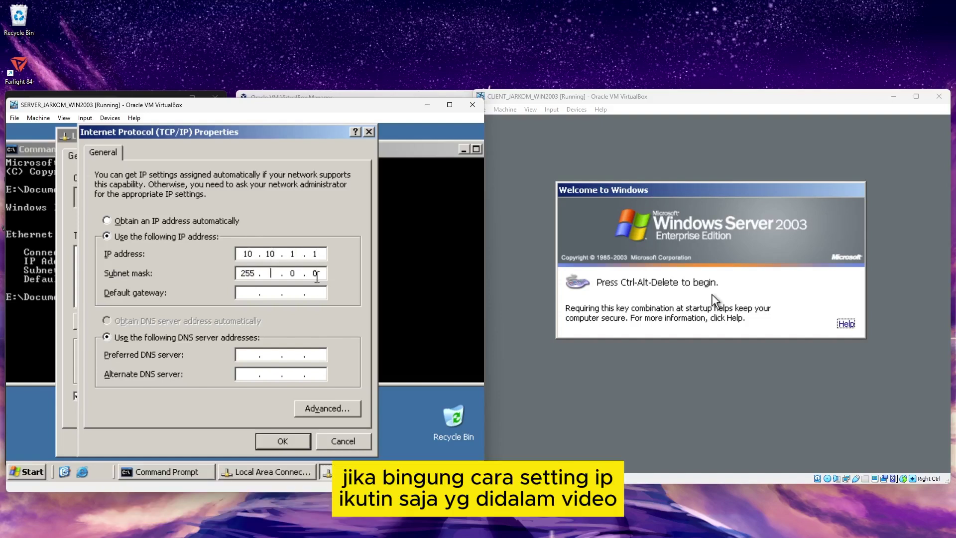
{"action": "left_click", "coordinate": [250, 292]}
{"action": "left_click", "coordinate": [299, 442]}
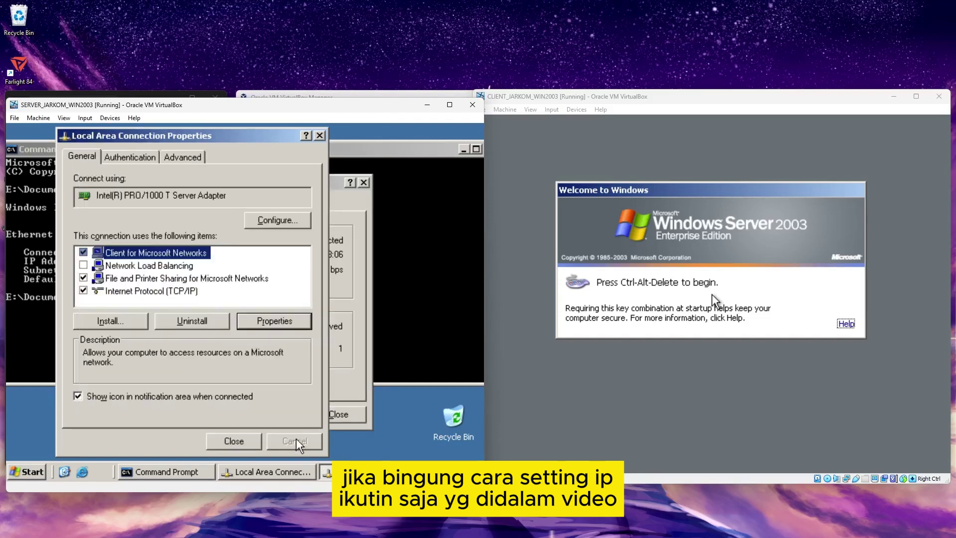
{"action": "left_click", "coordinate": [234, 441]}
Log on to the restarted client machine as Administrator with the account password, closing the server's connection status window
{"action": "left_click", "coordinate": [551, 109]}
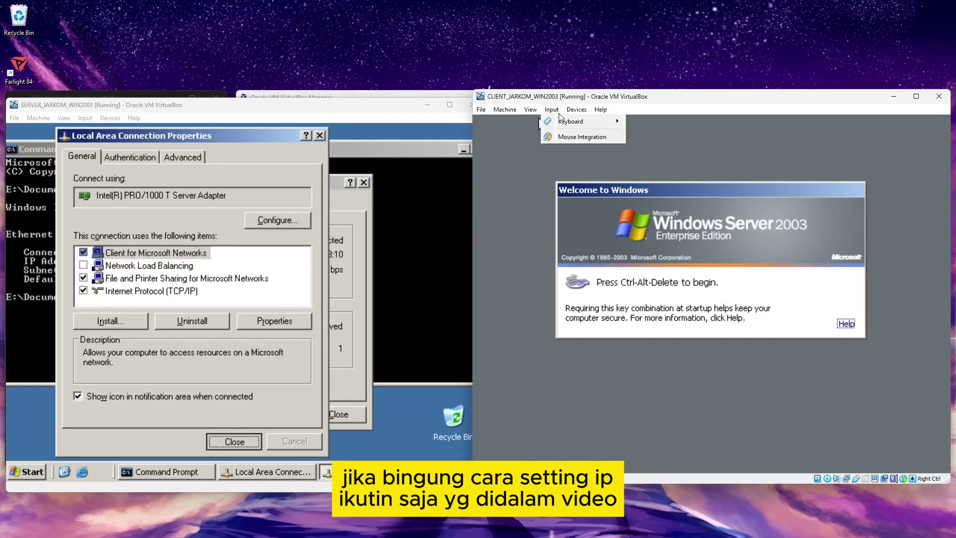
{"action": "mouse_move", "coordinate": [568, 119]}
{"action": "left_click", "coordinate": [680, 149]}
{"action": "left_click", "coordinate": [341, 415]}
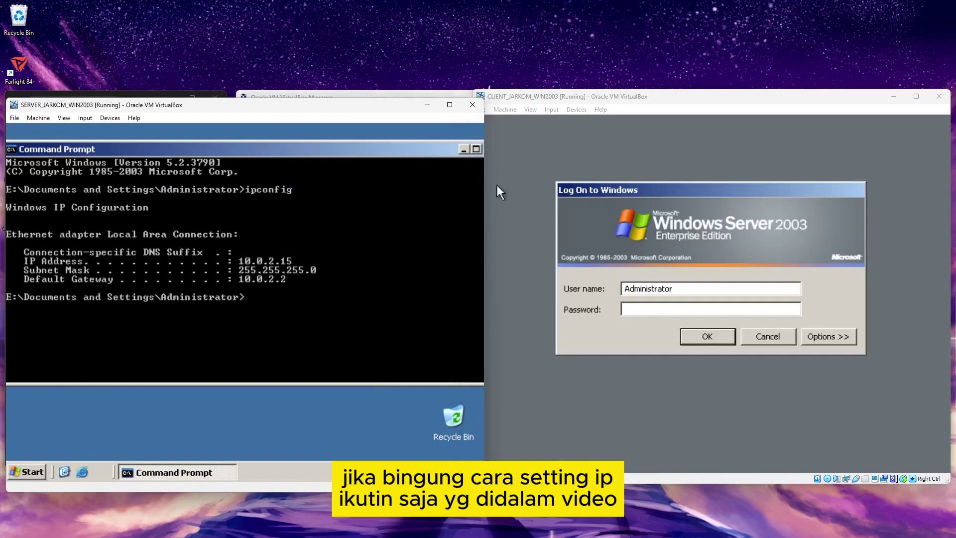
{"action": "left_click", "coordinate": [671, 309]}
{"action": "key", "text": "Return"}
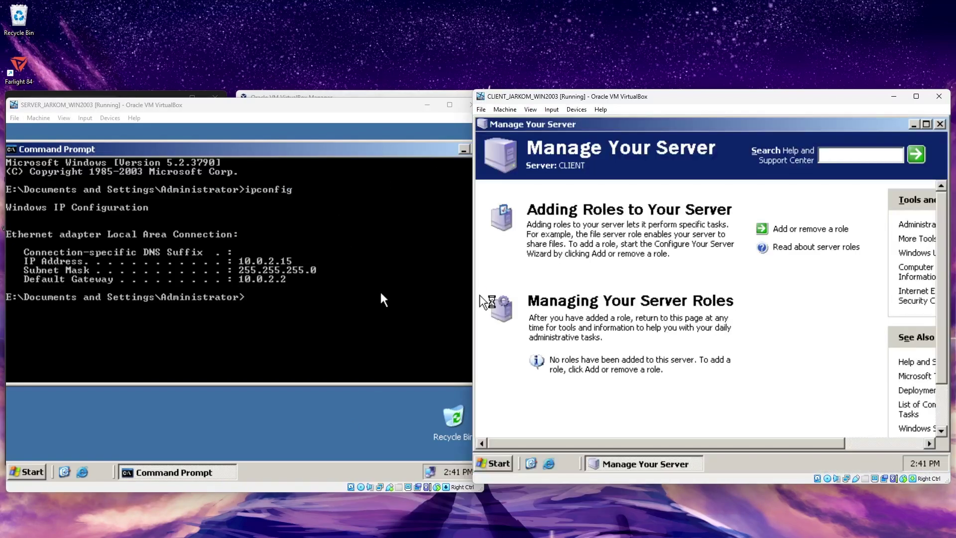
Run ipconfig again on the server to check its new IP settings
{"action": "left_click", "coordinate": [375, 300]}
{"action": "key", "text": "Up"}
{"action": "key", "text": "Return"}
{"action": "scroll", "coordinate": [375, 300], "scroll_direction": "down", "scroll_amount": 4}
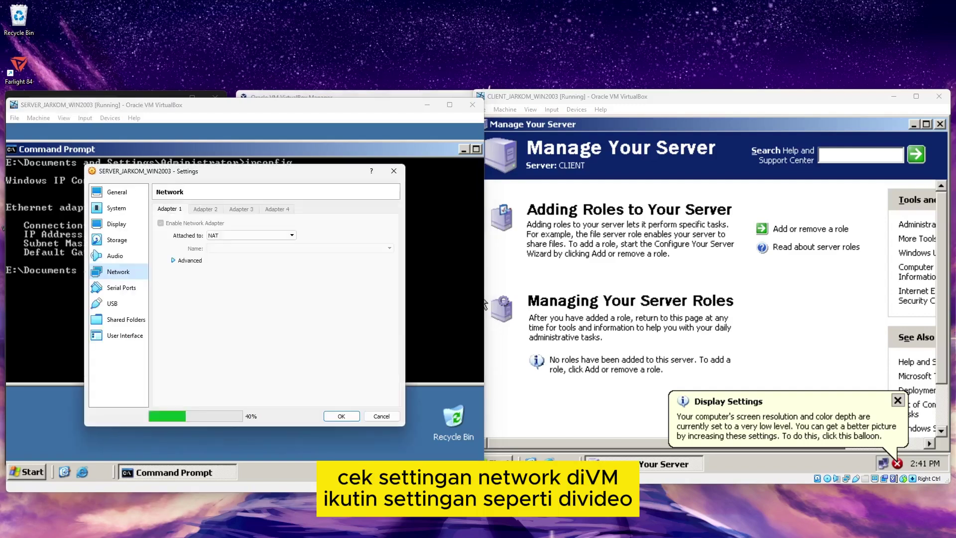
Attach network Adapter 1 of SERVER_JARKOM_WIN2003 to Bridged Adapter and save the settings
{"action": "left_click", "coordinate": [251, 235]}
{"action": "left_click", "coordinate": [252, 253]}
{"action": "left_click", "coordinate": [341, 416]}
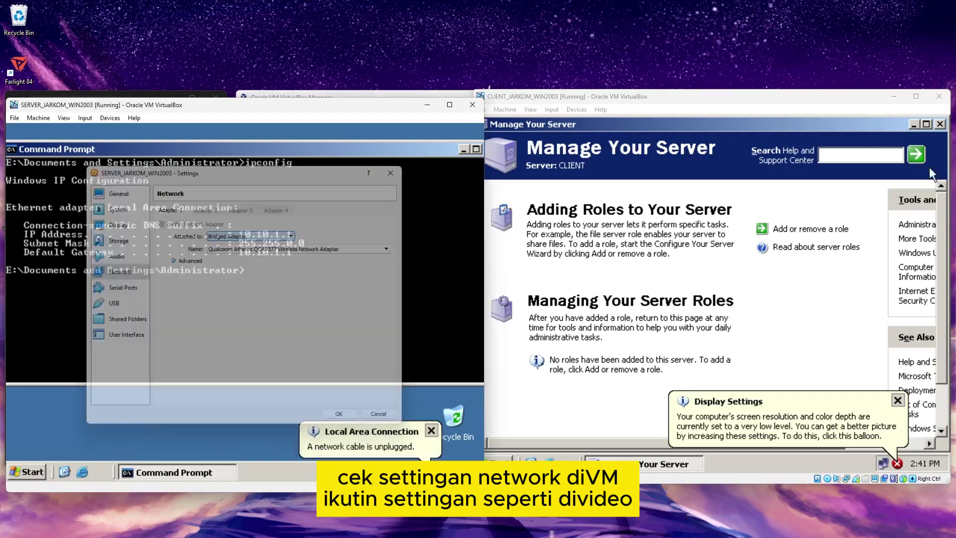
Close the client's Manage Your Server window, then attach the client VM's network Adapter 1 to Bridged Adapter and save the settings
{"action": "left_click", "coordinate": [940, 124]}
{"action": "left_click", "coordinate": [898, 402]}
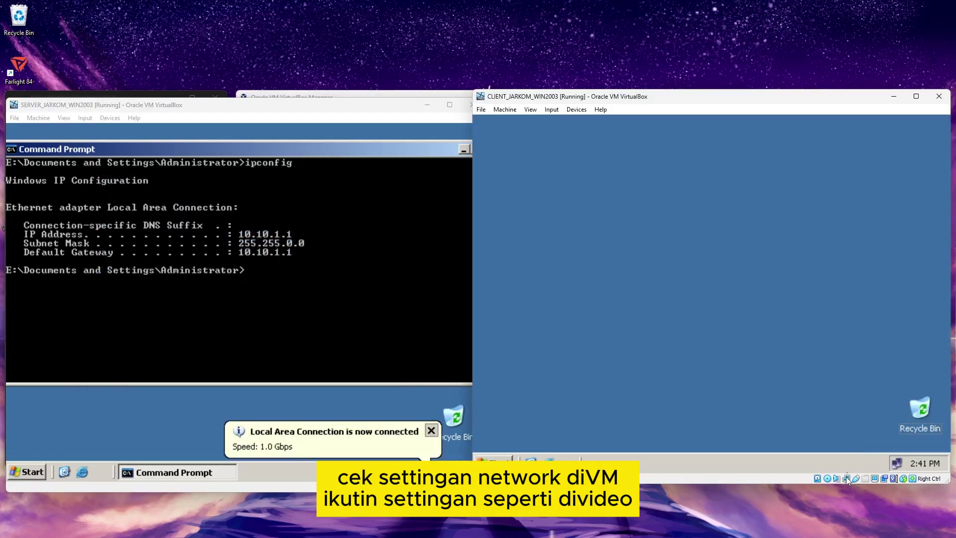
{"action": "key", "text": "Control_R+s"}
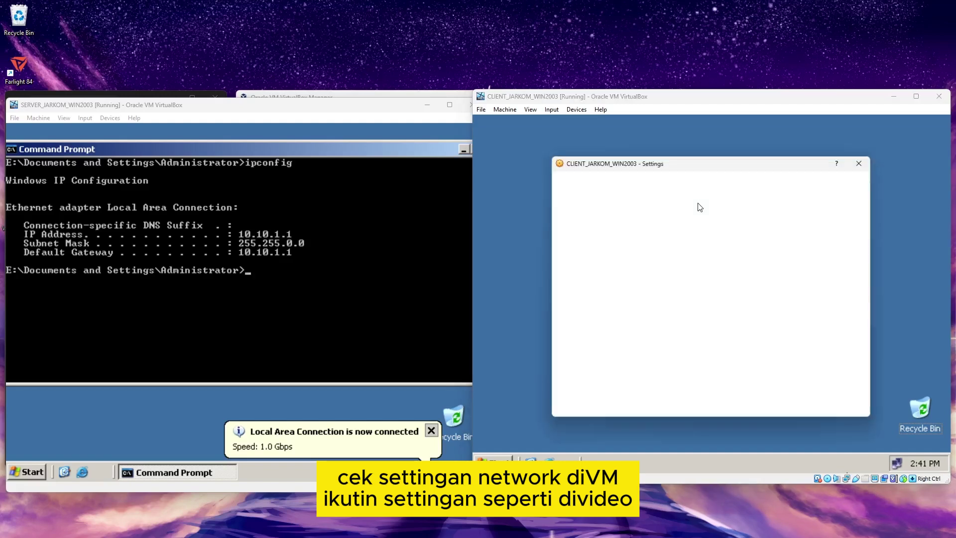
{"action": "left_click", "coordinate": [584, 263]}
{"action": "left_click", "coordinate": [717, 226]}
{"action": "left_click", "coordinate": [698, 231]}
{"action": "left_click", "coordinate": [806, 407]}
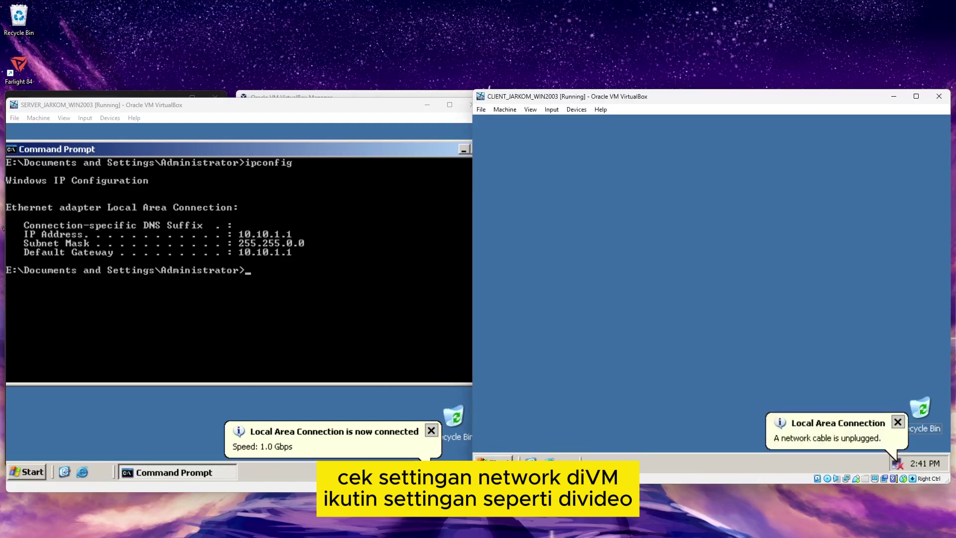
Open Command Prompt on the client and run ipconfig to check its current IP settings
{"action": "left_click", "coordinate": [493, 462]}
{"action": "left_click", "coordinate": [552, 246]}
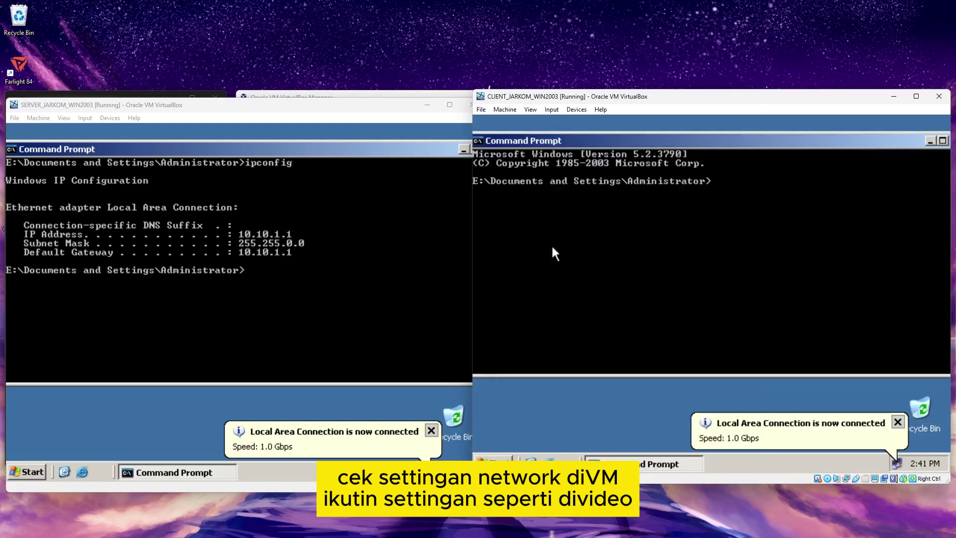
{"action": "type", "text": "ipconfig"}
{"action": "key", "text": "Return"}
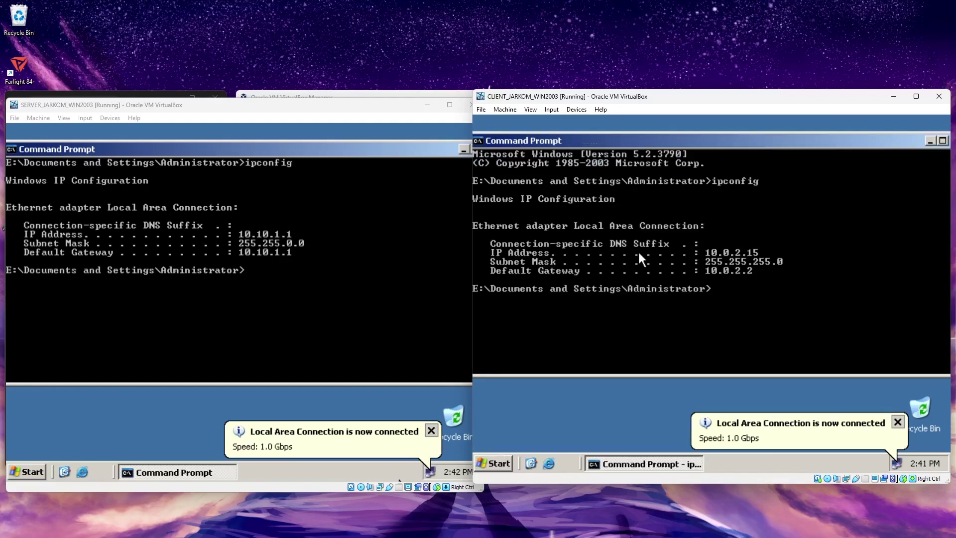
In the TCP/IP properties of the client's Local Area Connection, choose a manual IP configuration and set the IP address to 10.10.1.2
{"action": "left_click", "coordinate": [511, 462]}
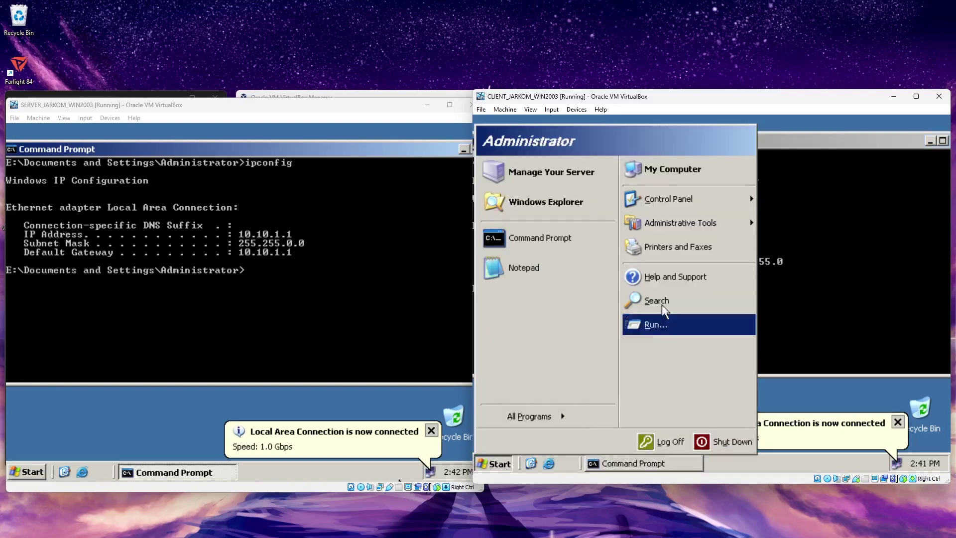
{"action": "mouse_move", "coordinate": [658, 196]}
{"action": "mouse_move", "coordinate": [767, 316]}
{"action": "left_click", "coordinate": [693, 332]}
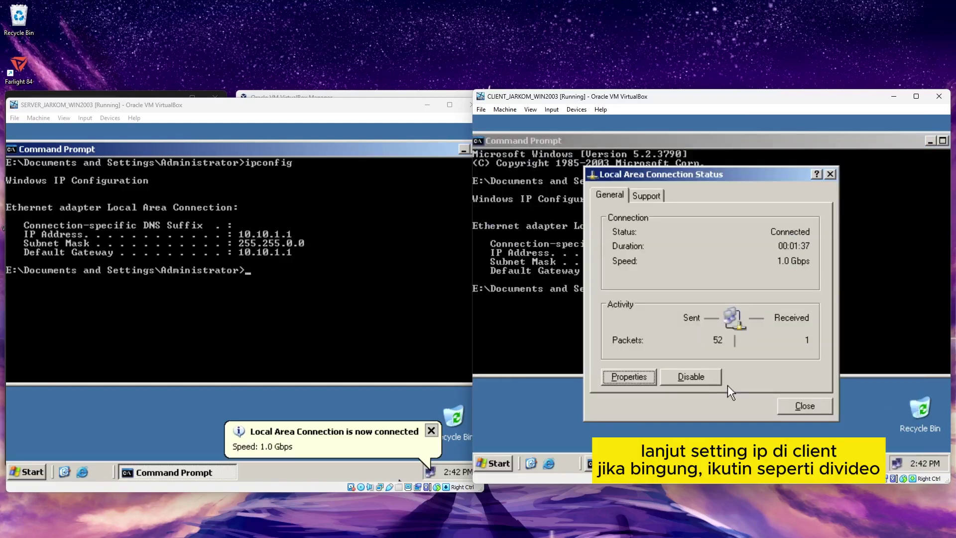
{"action": "left_click", "coordinate": [628, 377]}
{"action": "double_click", "coordinate": [703, 282]}
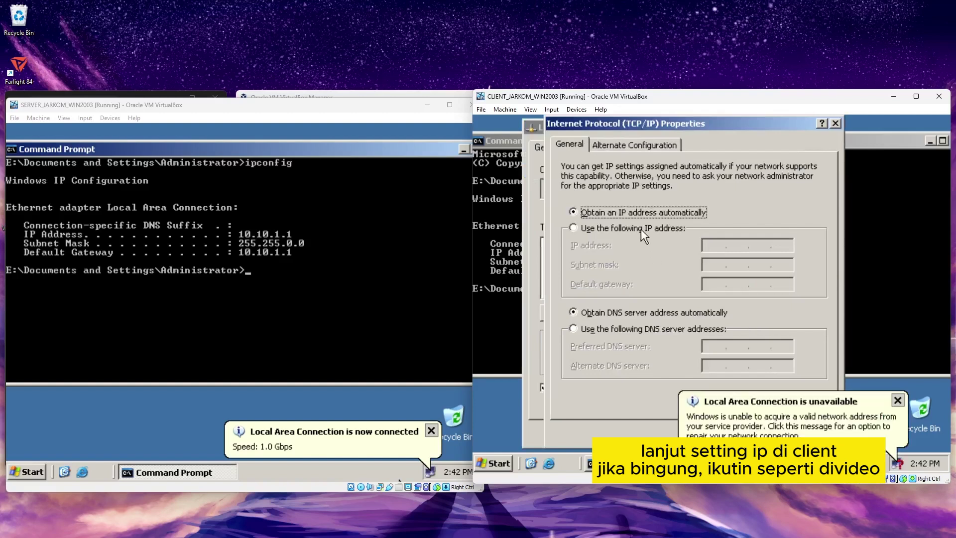
{"action": "left_click", "coordinate": [573, 228]}
{"action": "type", "text": "10"}
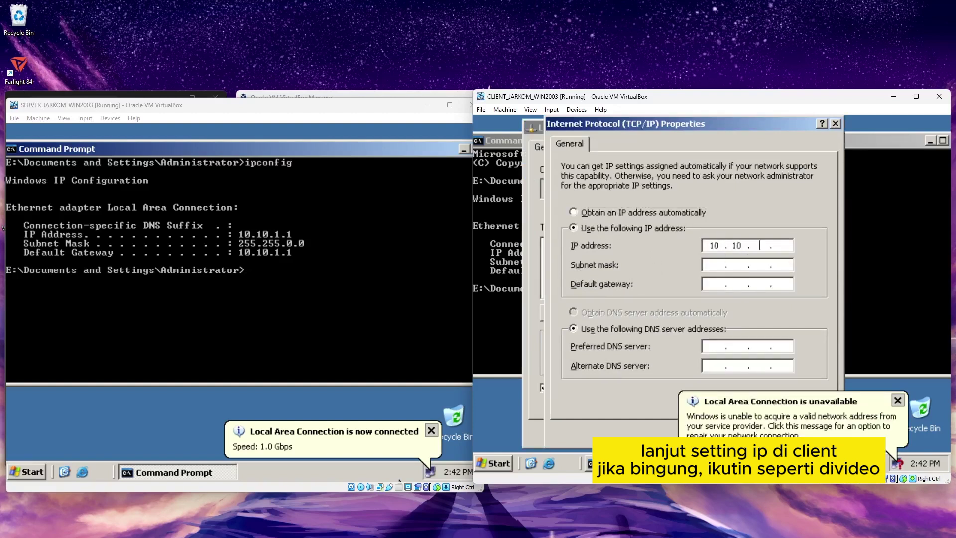
{"action": "type", "text": ".10.1.2"}
Set the client's subnet mask to 255.255.0.0 and both the default gateway and preferred DNS server to 10.10.1.1, and confirm the TCP/IP properties
{"action": "left_click", "coordinate": [736, 264]}
{"action": "type", "text": "255"}
{"action": "key", "text": "Tab"}
{"action": "type", "text": "10"}
{"action": "key", "text": "Tab"}
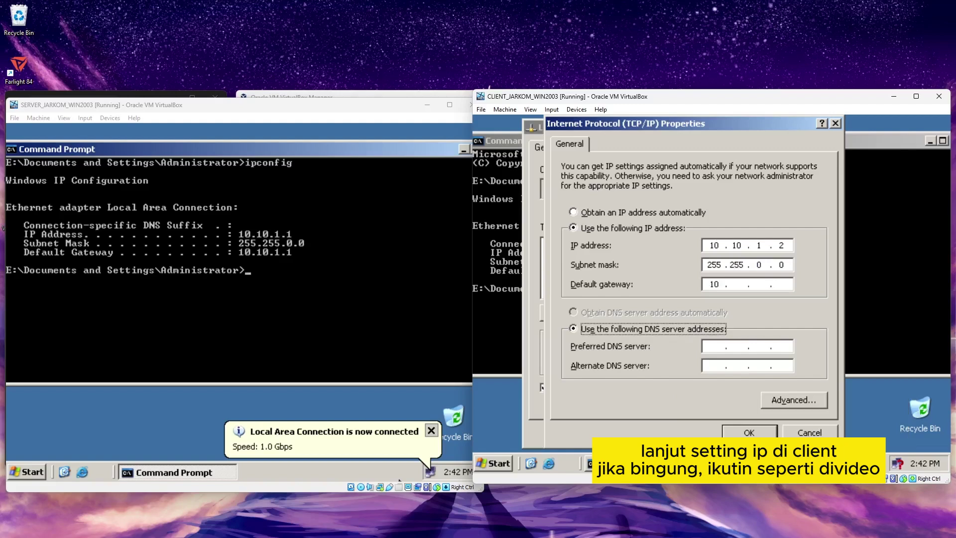
{"action": "left_click", "coordinate": [742, 286]}
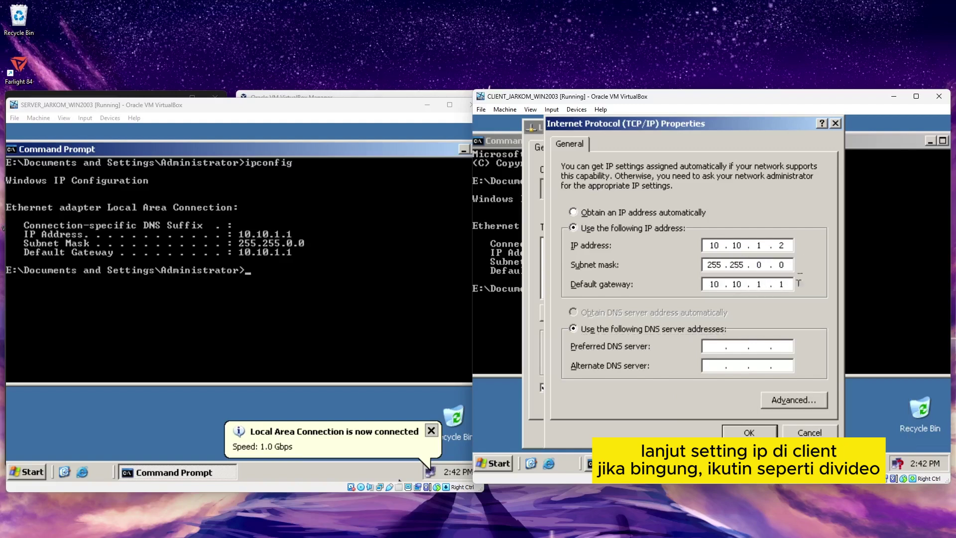
{"action": "left_click", "coordinate": [716, 347]}
{"action": "type", "text": "10 . 10 . 1 . 1"}
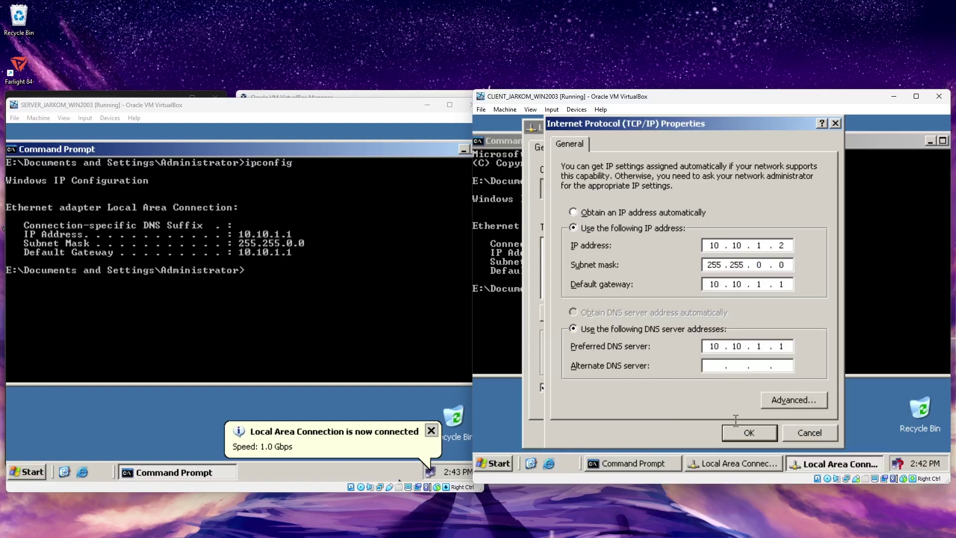
{"action": "left_click", "coordinate": [736, 431]}
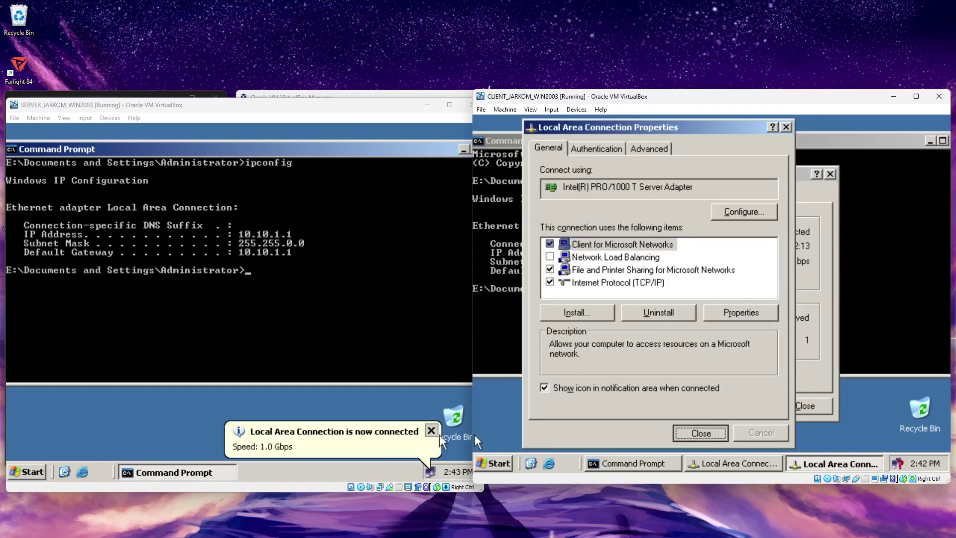
Close the client's old Command Prompt and its Local Area Connection windows, applying the new IP settings
{"action": "left_click", "coordinate": [470, 409]}
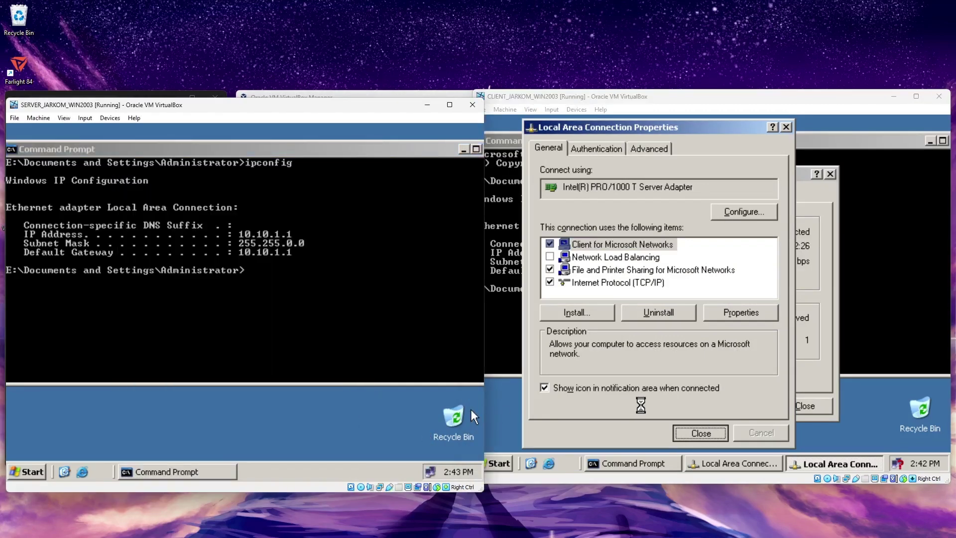
{"action": "left_click_drag", "start_coordinate": [713, 129], "coordinate": [812, 128]}
{"action": "left_click", "coordinate": [550, 302]}
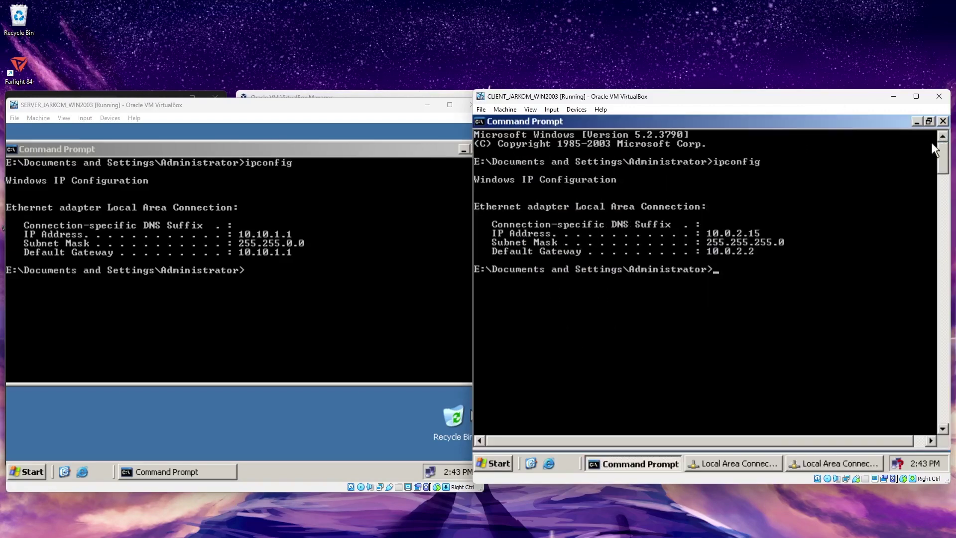
{"action": "left_click", "coordinate": [946, 140]}
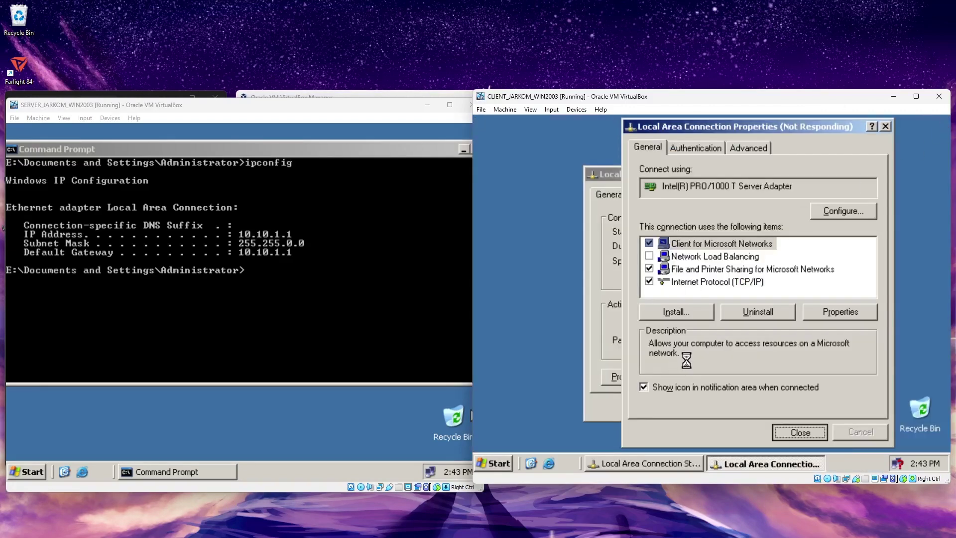
{"action": "left_click", "coordinate": [499, 465]}
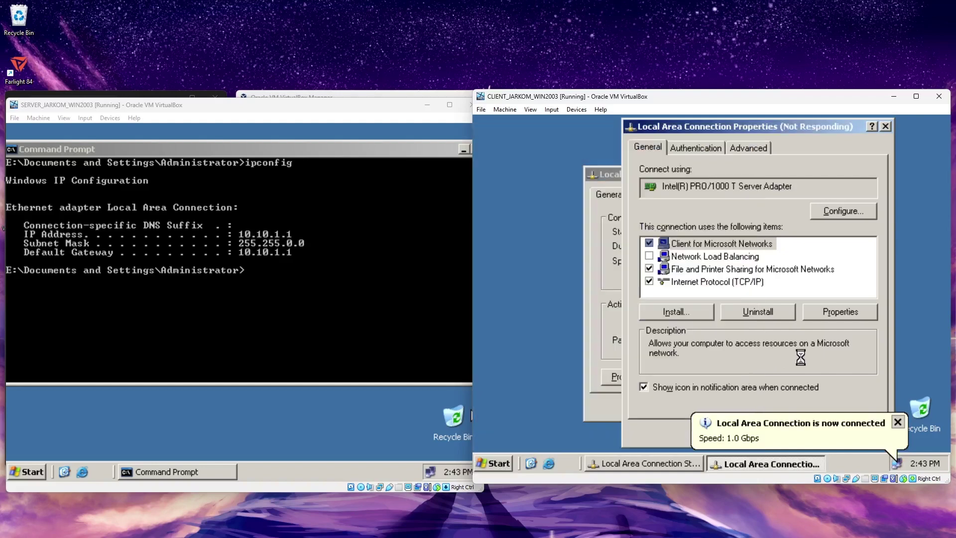
{"action": "left_click", "coordinate": [806, 406]}
Open a new Command Prompt on the client and run ipconfig again to check the new IP settings
{"action": "left_click", "coordinate": [493, 463]}
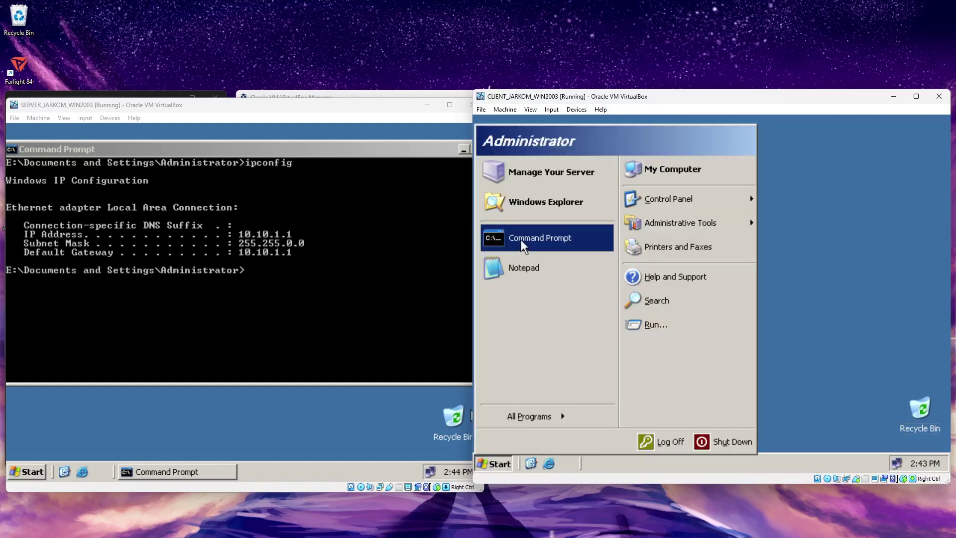
{"action": "left_click", "coordinate": [521, 238]}
{"action": "type", "text": "ipconfig"}
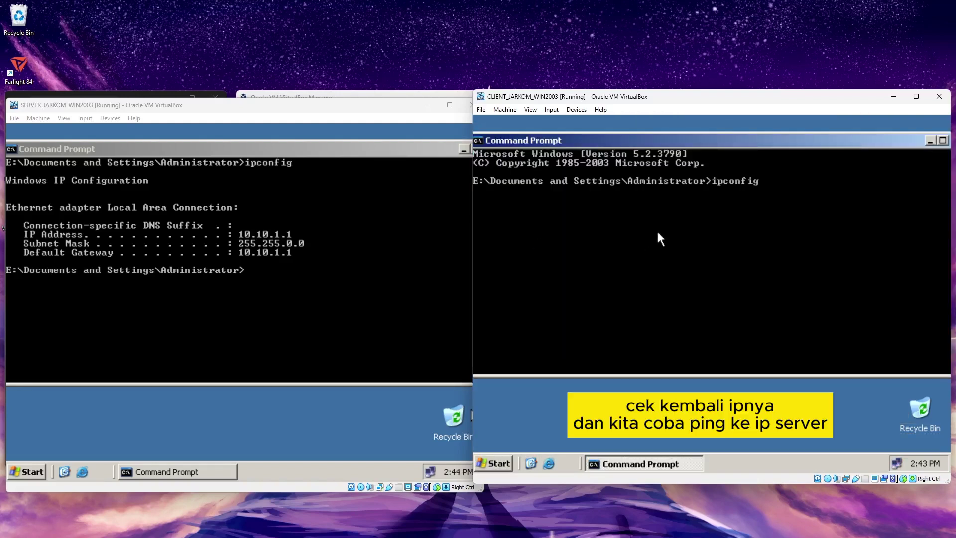
{"action": "key", "text": "Return"}
Ping the server at 10.10.1.1 from the client's Command Prompt
{"action": "type", "text": "ping 10.10.1.2"}
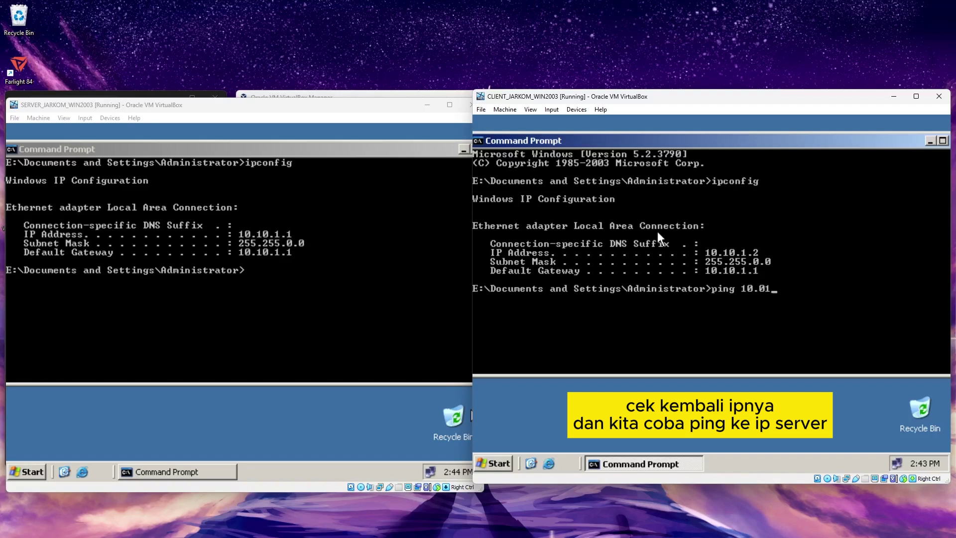
{"action": "key", "text": "BackSpace"}
{"action": "type", "text": "10.1.1"}
{"action": "key", "text": "Return"}
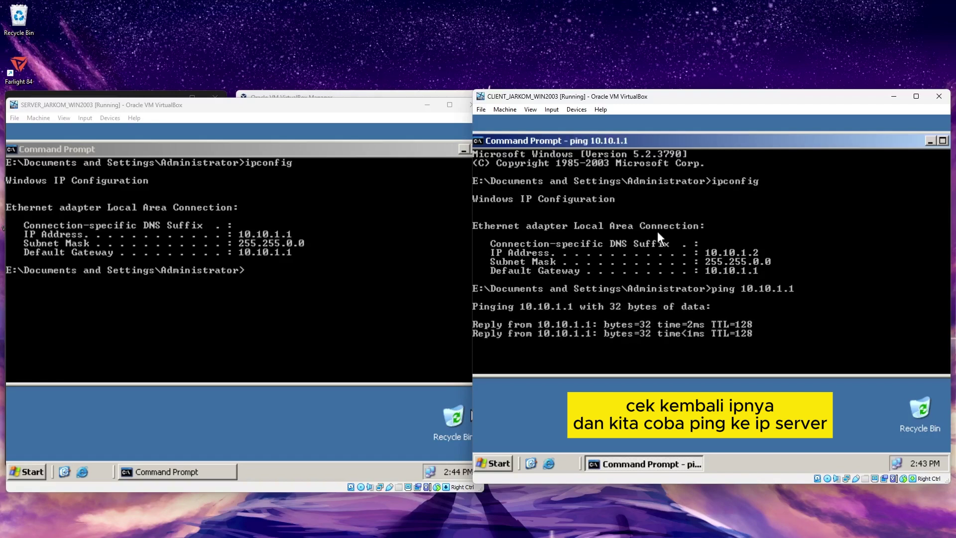
Ping the client at 10.10.1.2 from the server's Command Prompt
{"action": "left_click", "coordinate": [375, 285]}
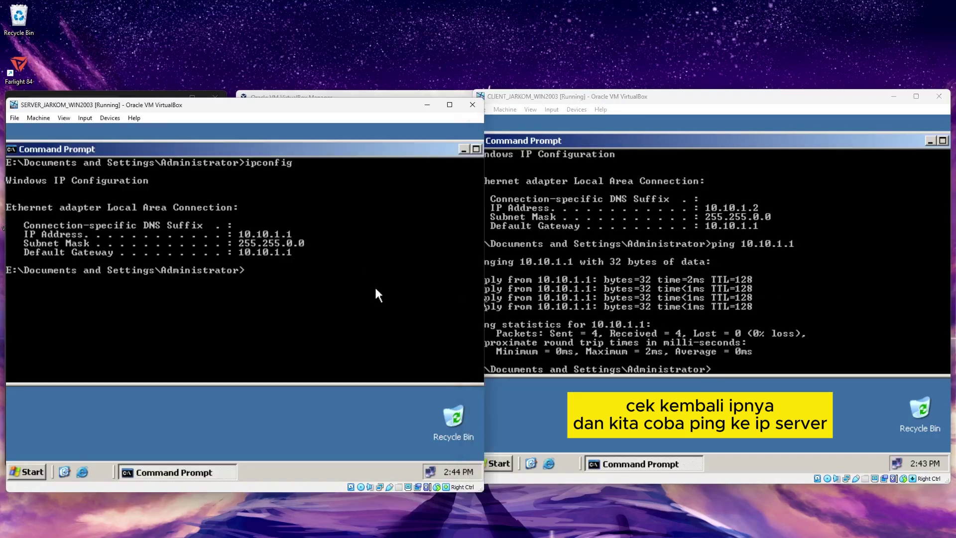
{"action": "type", "text": "ping 10.10.1.2"}
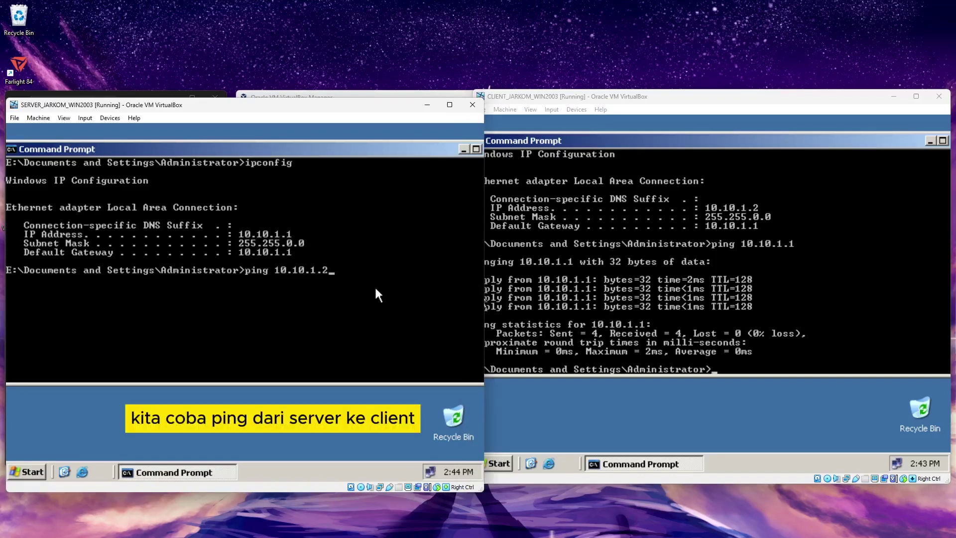
{"action": "key", "text": "Return"}
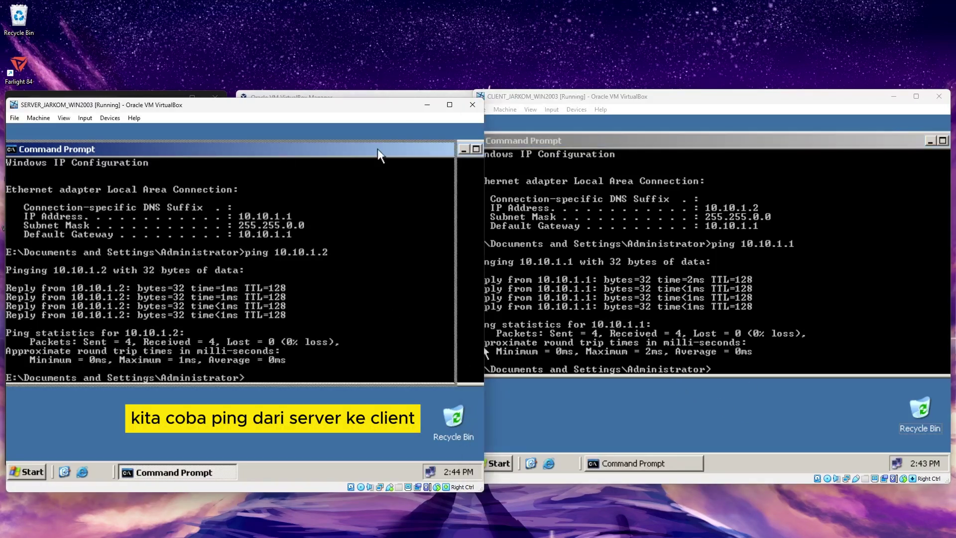
Close the server's Command Prompt and shut the server machine down as Other (Planned)
{"action": "left_click_drag", "start_coordinate": [377, 149], "coordinate": [349, 148]}
{"action": "left_click", "coordinate": [459, 146]}
{"action": "key", "text": "alt+F4"}
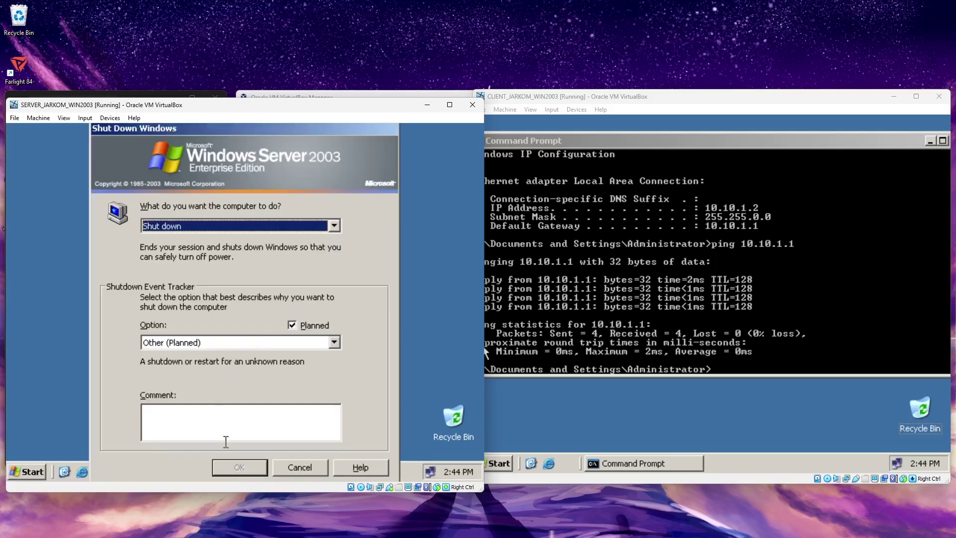
{"action": "left_click", "coordinate": [240, 467]}
Close the client's Command Prompt and shut the client machine down as Other (Planned) with the comment "d"
{"action": "left_click", "coordinate": [485, 478]}
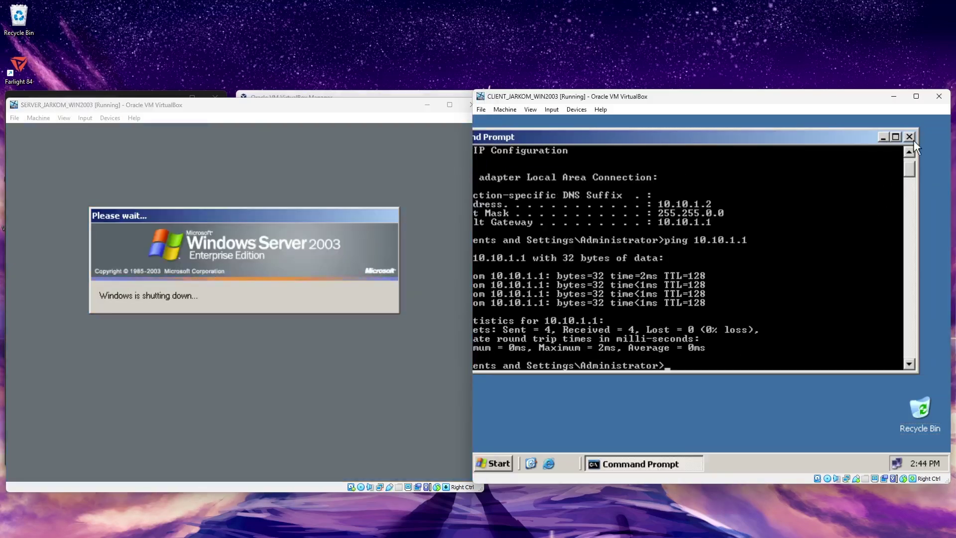
{"action": "key", "text": "alt+F4"}
{"action": "left_click", "coordinate": [493, 463]}
{"action": "left_click", "coordinate": [737, 442]}
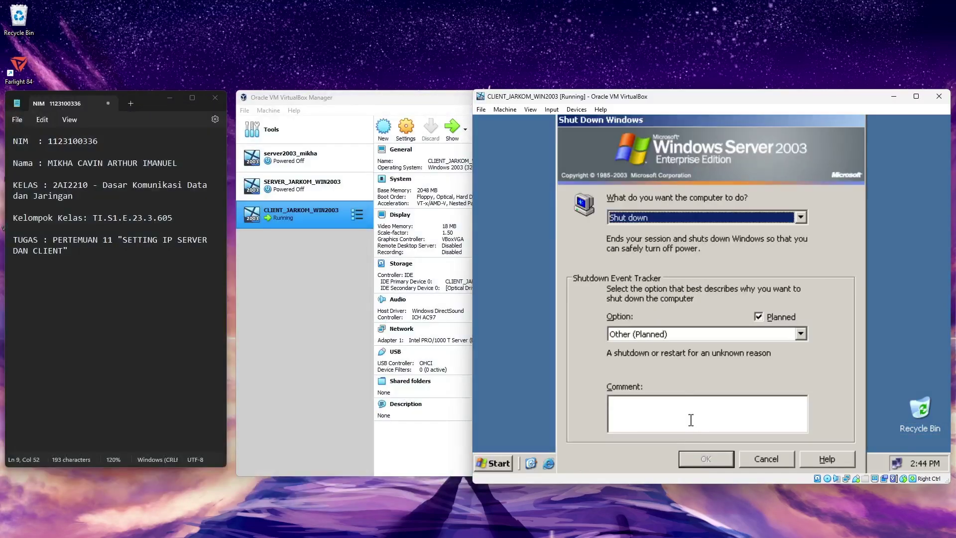
{"action": "type", "text": "d"}
{"action": "left_click", "coordinate": [702, 455]}
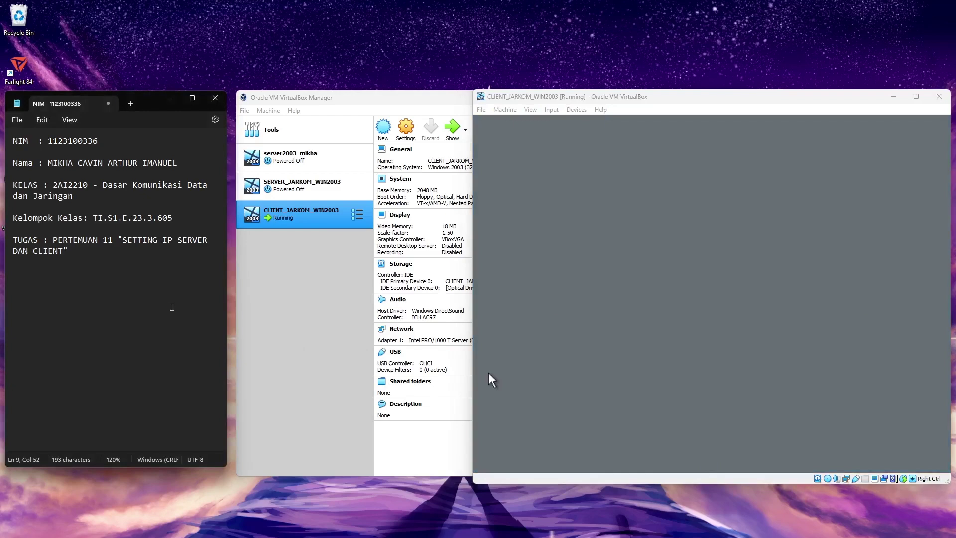